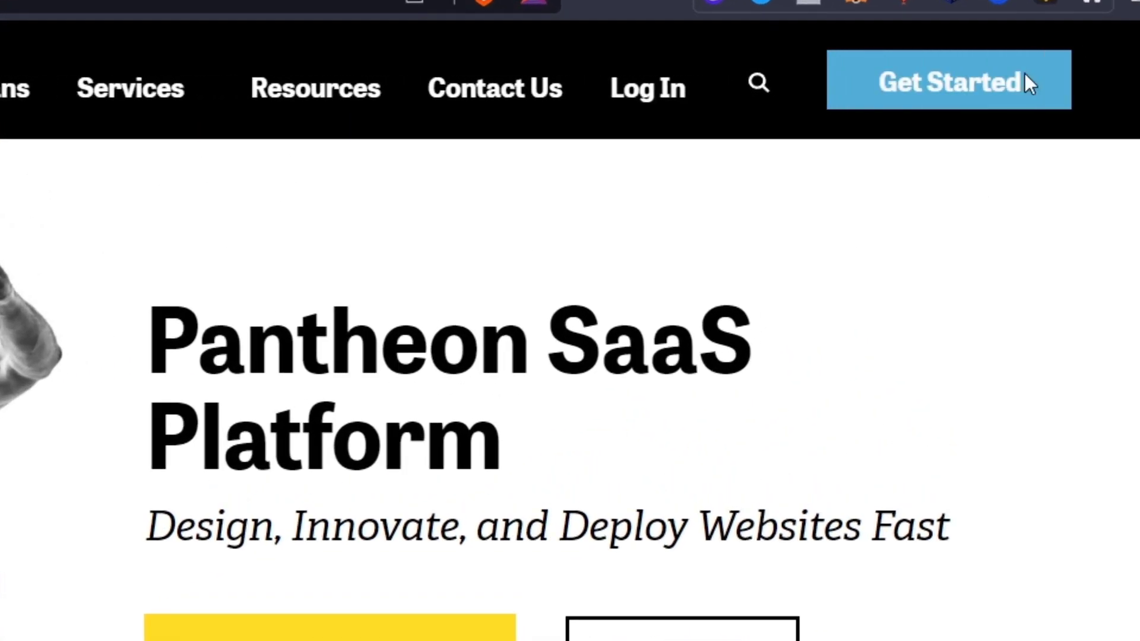
# Step: Start a free Pantheon account sign-up and accept Pantheon's Terms of Use
pyautogui.click(1000, 96)
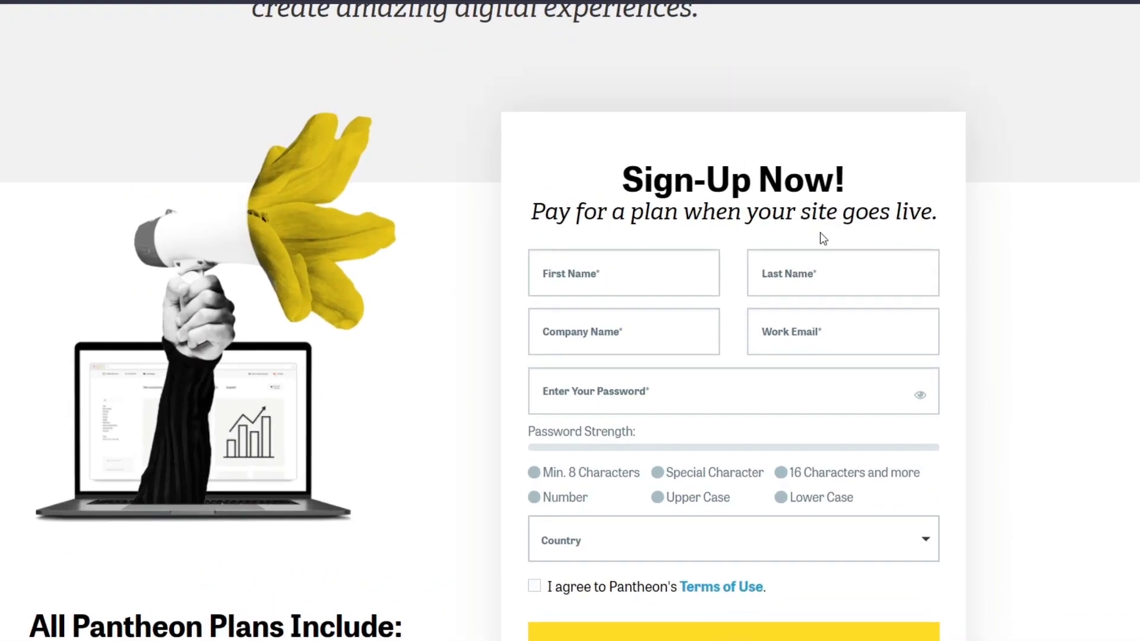
pyautogui.scroll(-6, 763, 458)
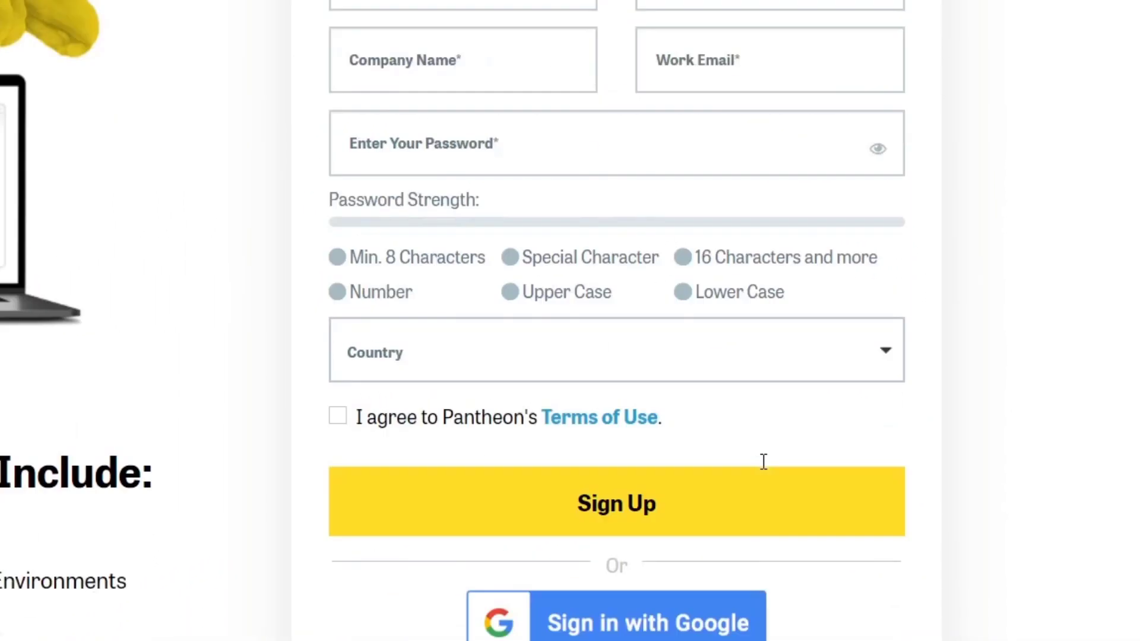
pyautogui.click(431, 346)
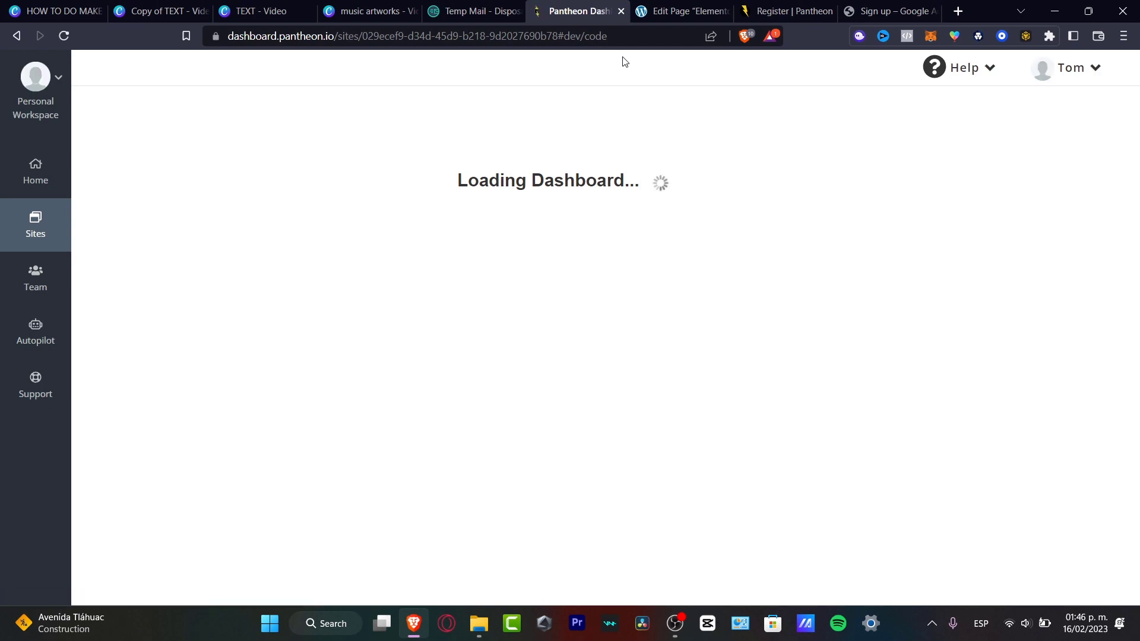
# Step: From the workspace home, log in with email and start creating a new site
pyautogui.click(46, 179)
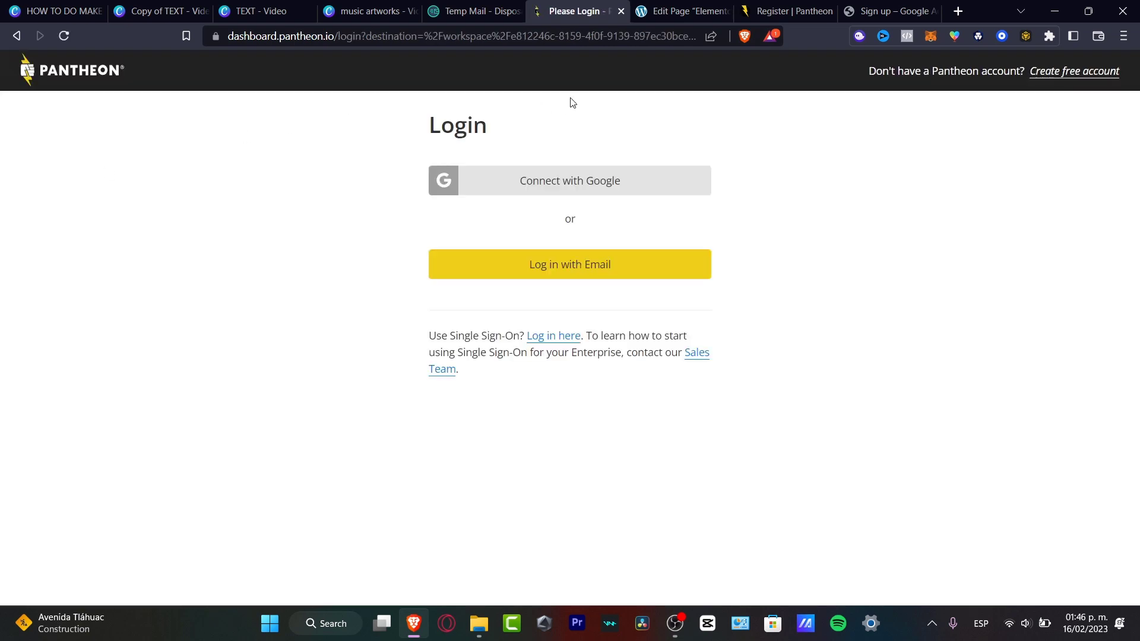
pyautogui.click(612, 278)
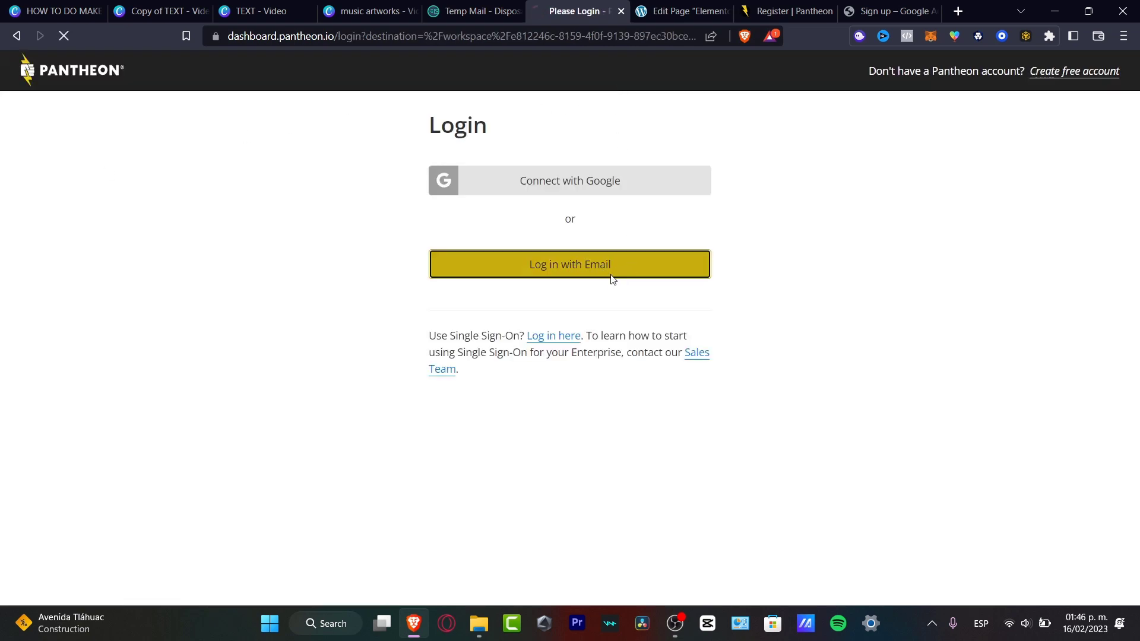
pyautogui.click(1064, 342)
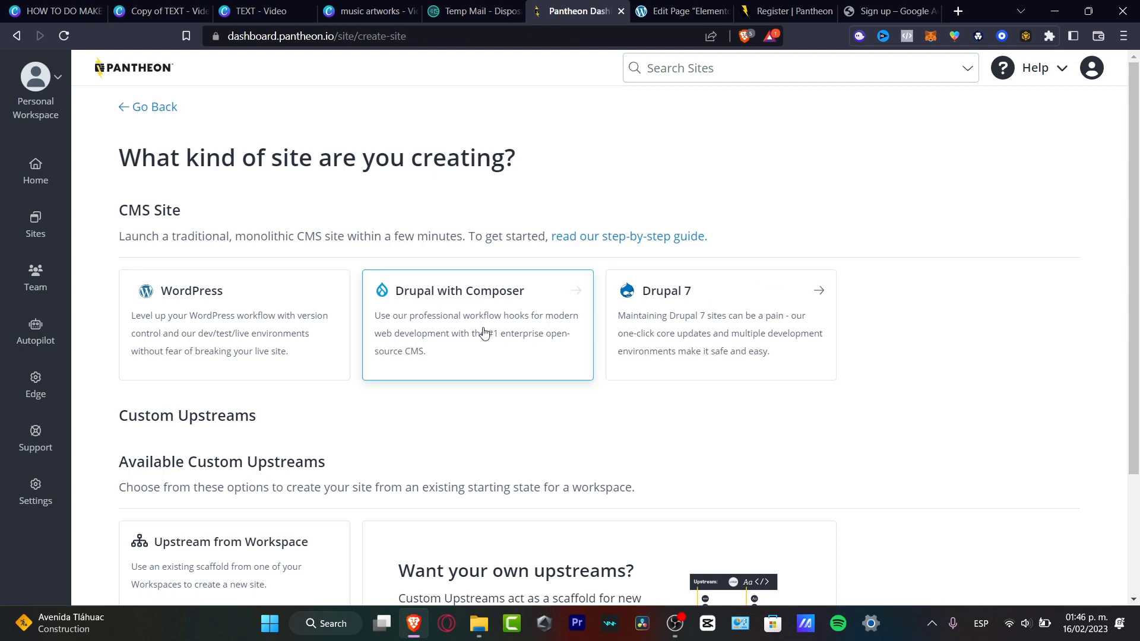
# Step: Pick WordPress, back out of the site creation form, and list the existing sites
pyautogui.click(259, 342)
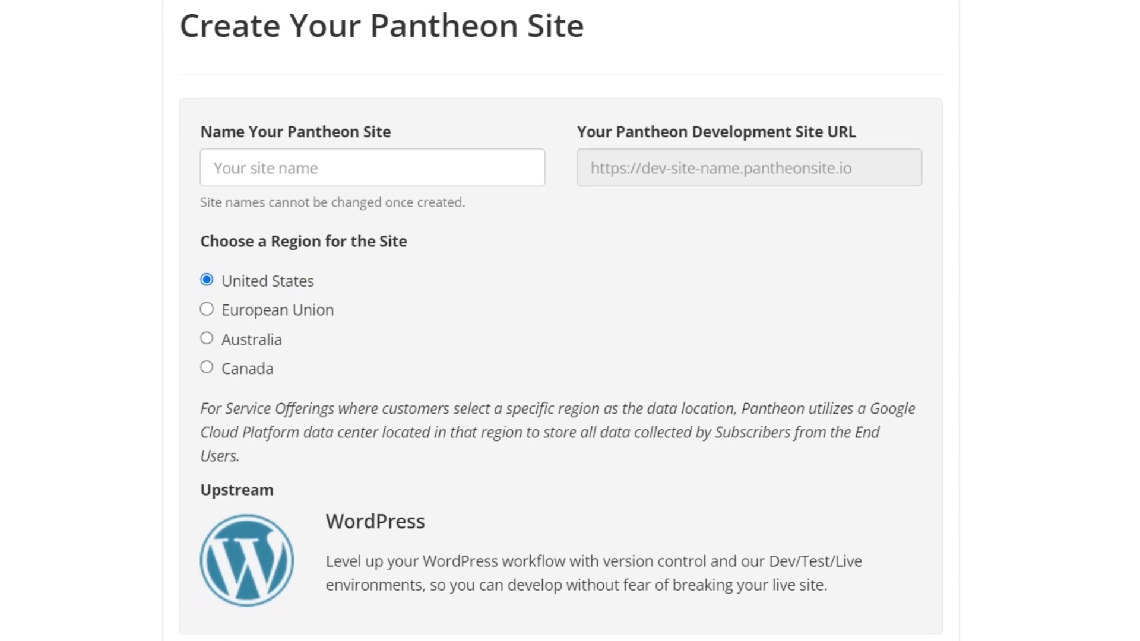
pyautogui.click(16, 39)
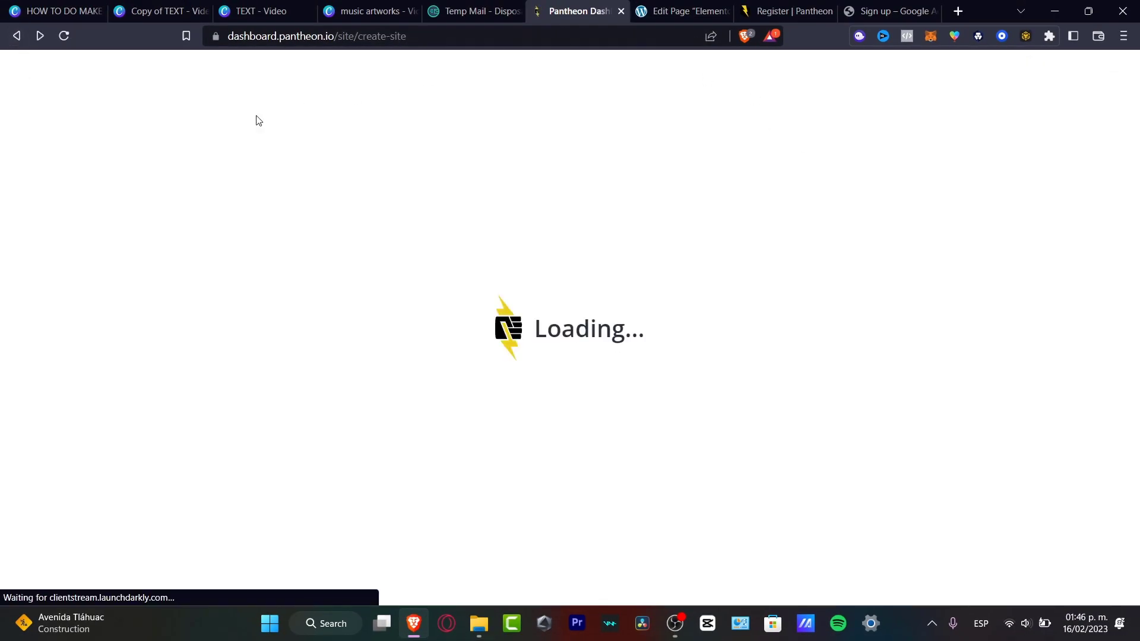
pyautogui.click(61, 230)
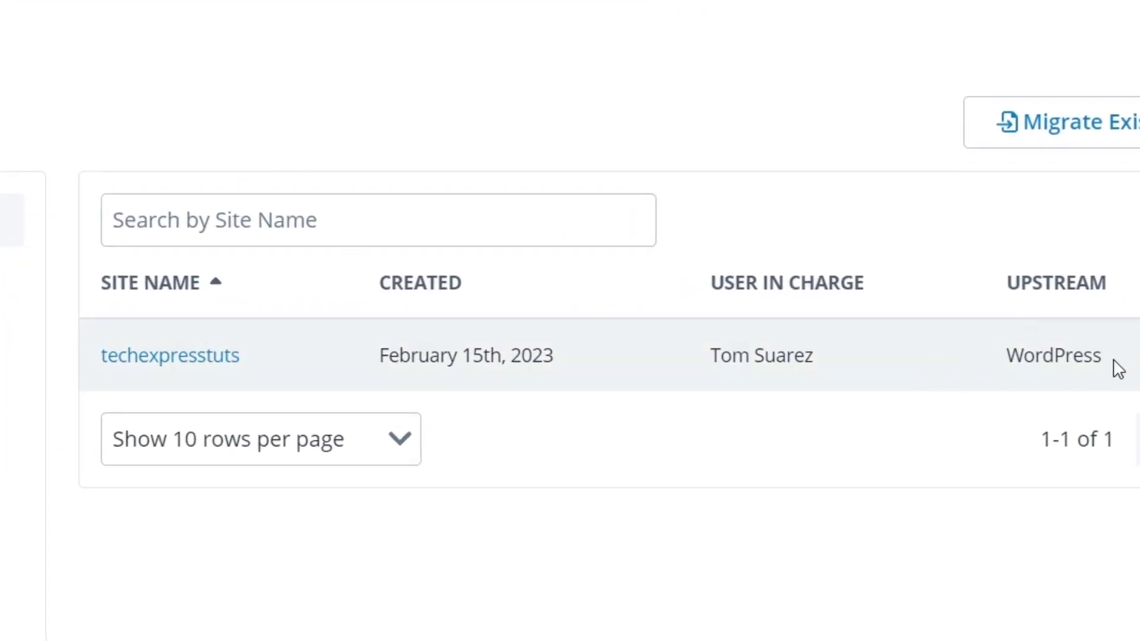
# Step: Open the techexpresstuts site and visit its development site in WordPress
pyautogui.click(211, 359)
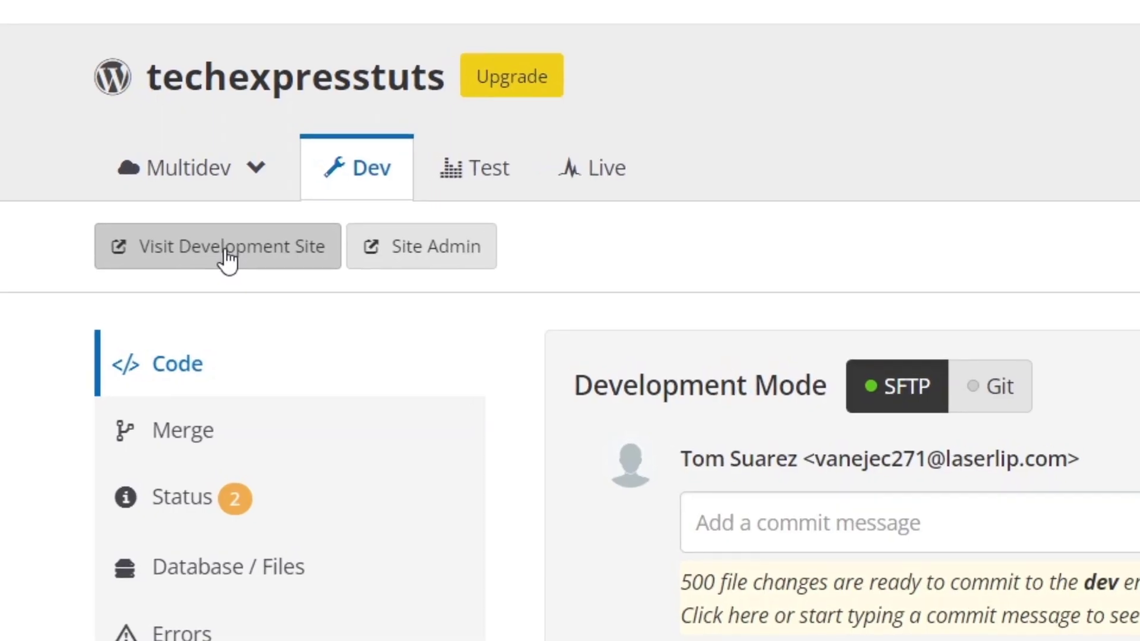
pyautogui.click(229, 259)
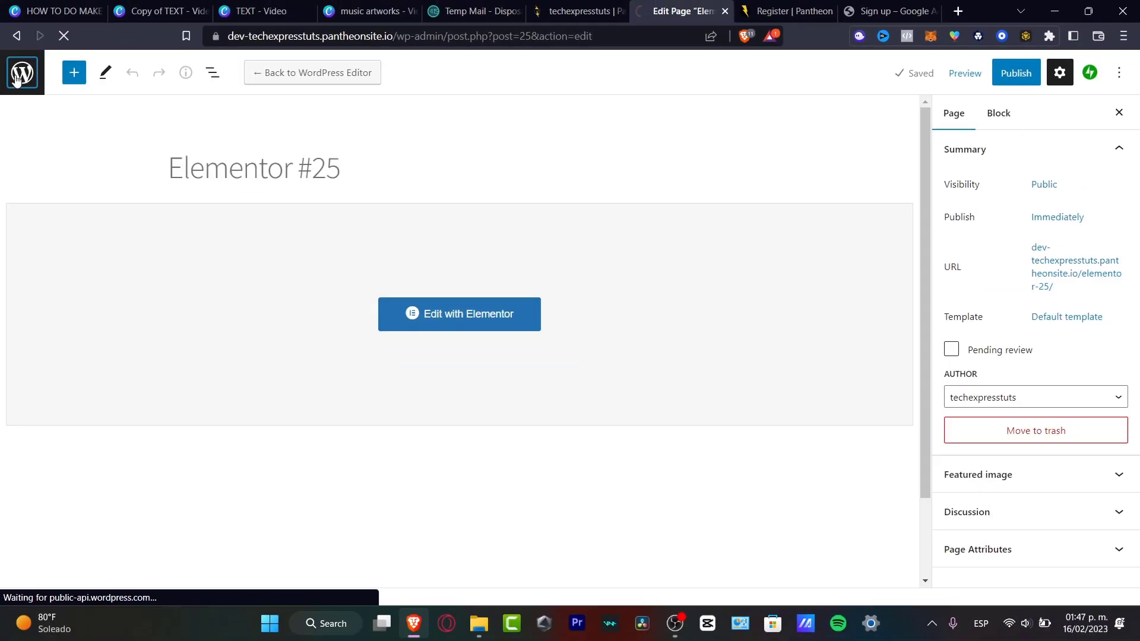
# Step: Return from the Elementor #25 editor to the WordPress admin Pages list
pyautogui.click(16, 78)
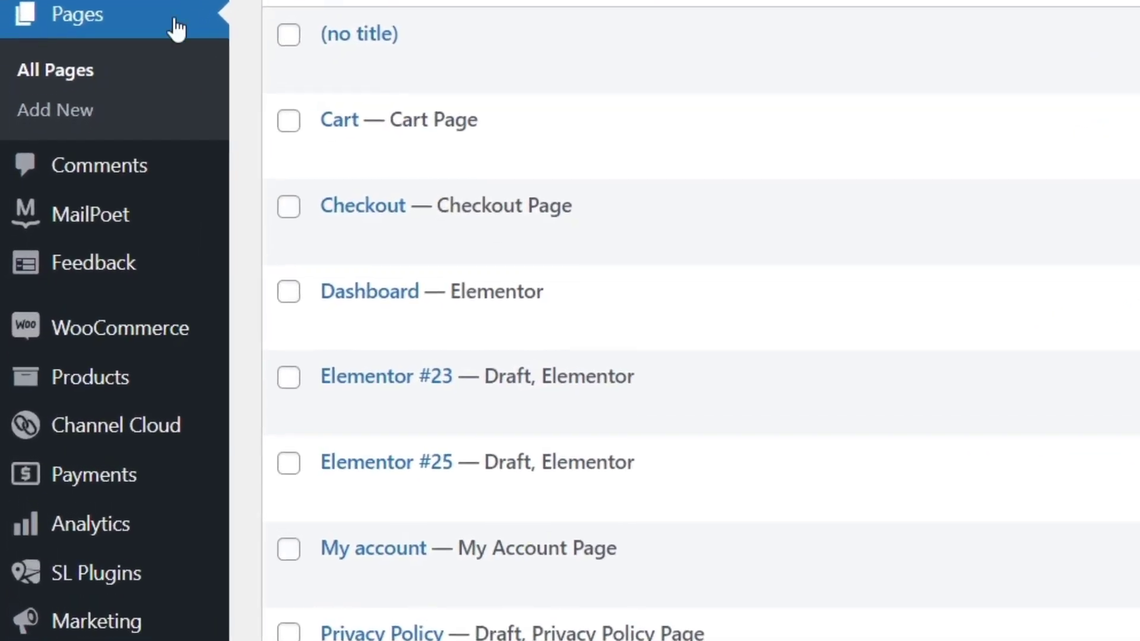
pyautogui.scroll(-4, 94, 246)
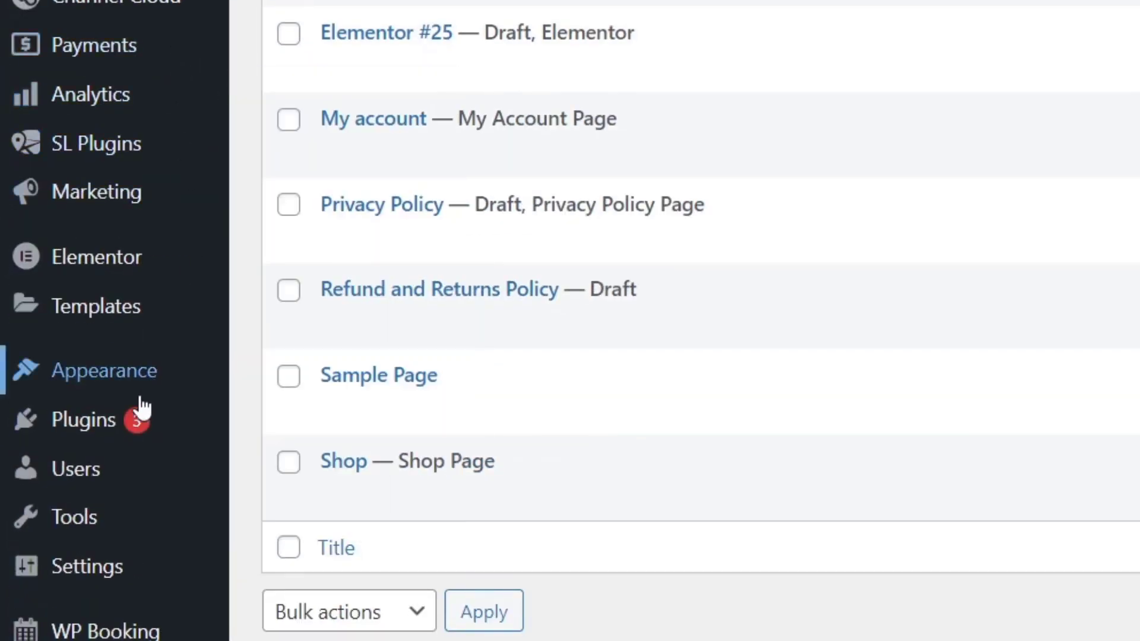
pyautogui.moveTo(102, 427)
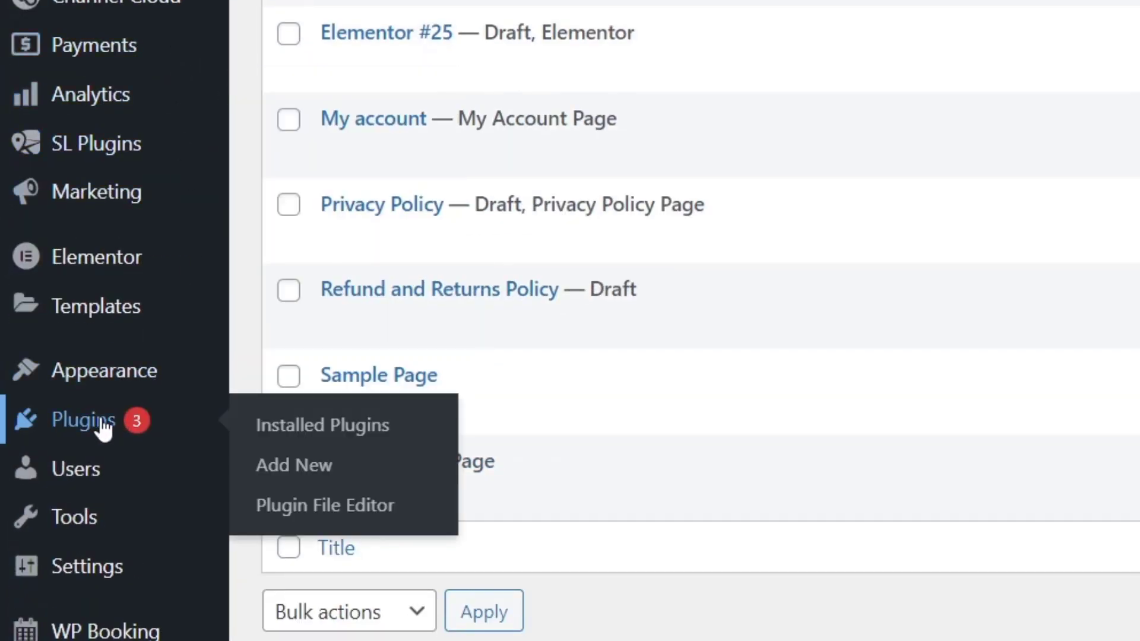
# Step: Search Add Plugins for 'themes' and browse the 1,036 results, including active Elementor
pyautogui.click(295, 475)
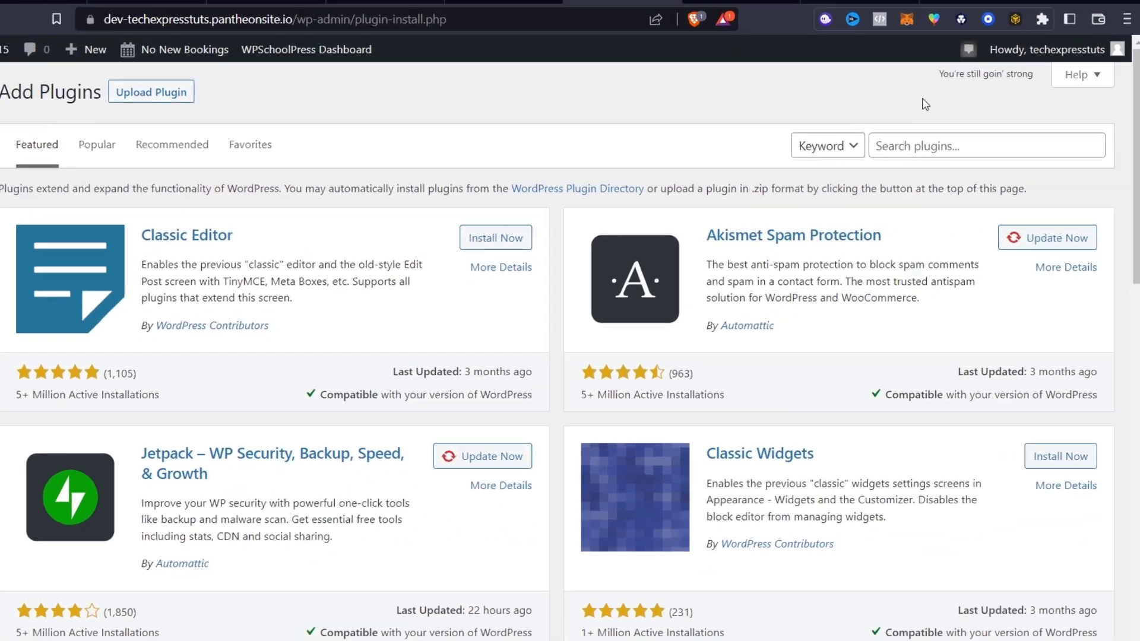
pyautogui.click(940, 138)
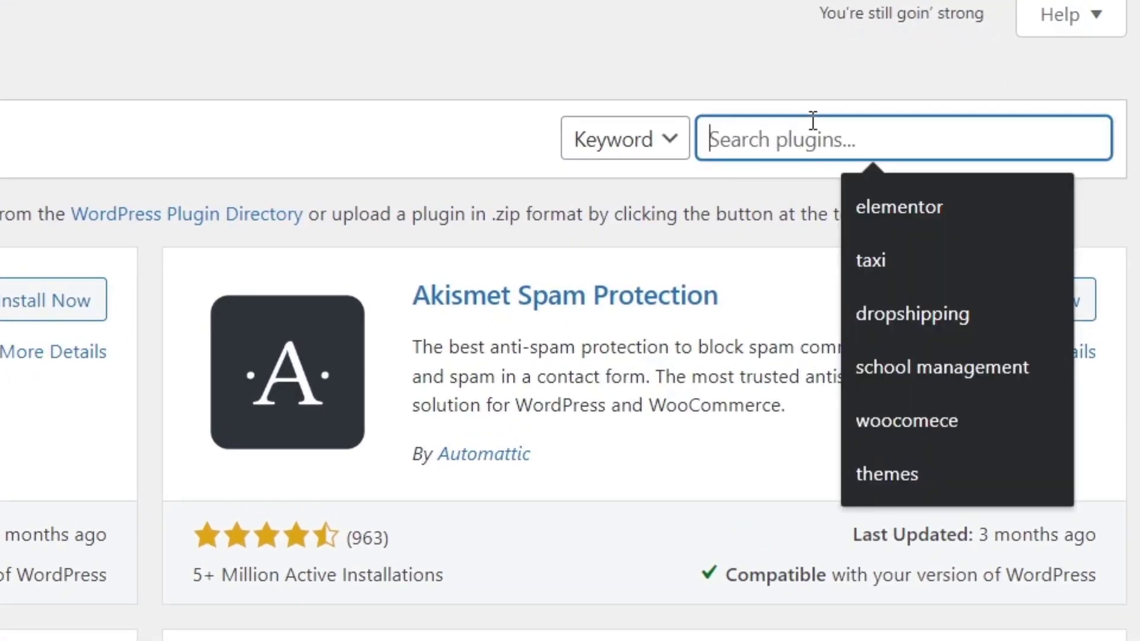
pyautogui.write('themes')
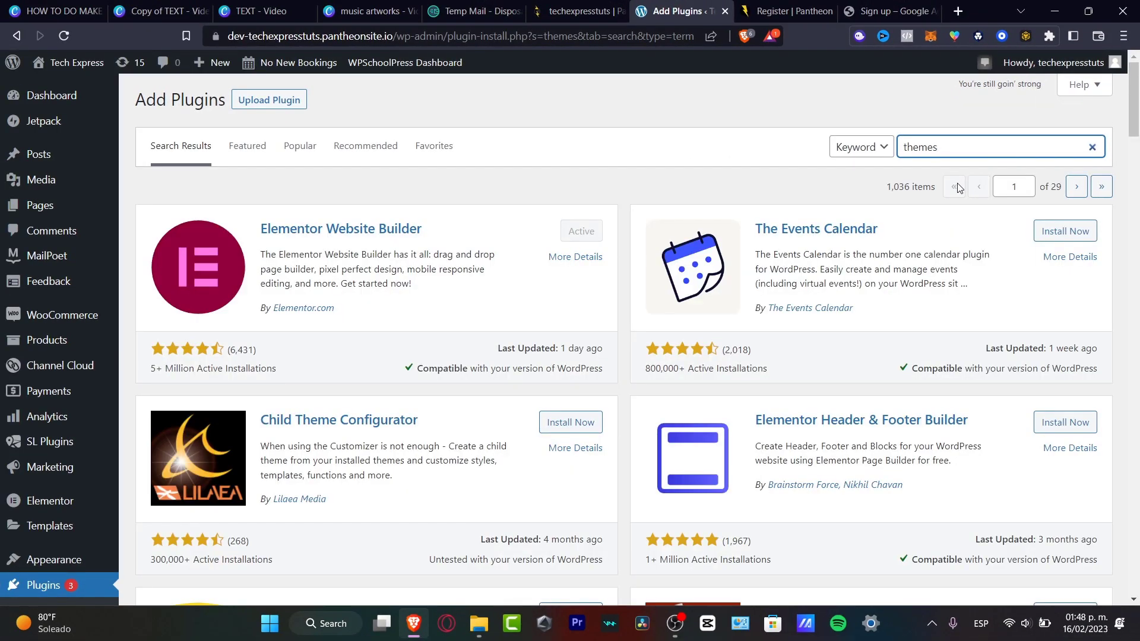
pyautogui.scroll(-7, 980, 321)
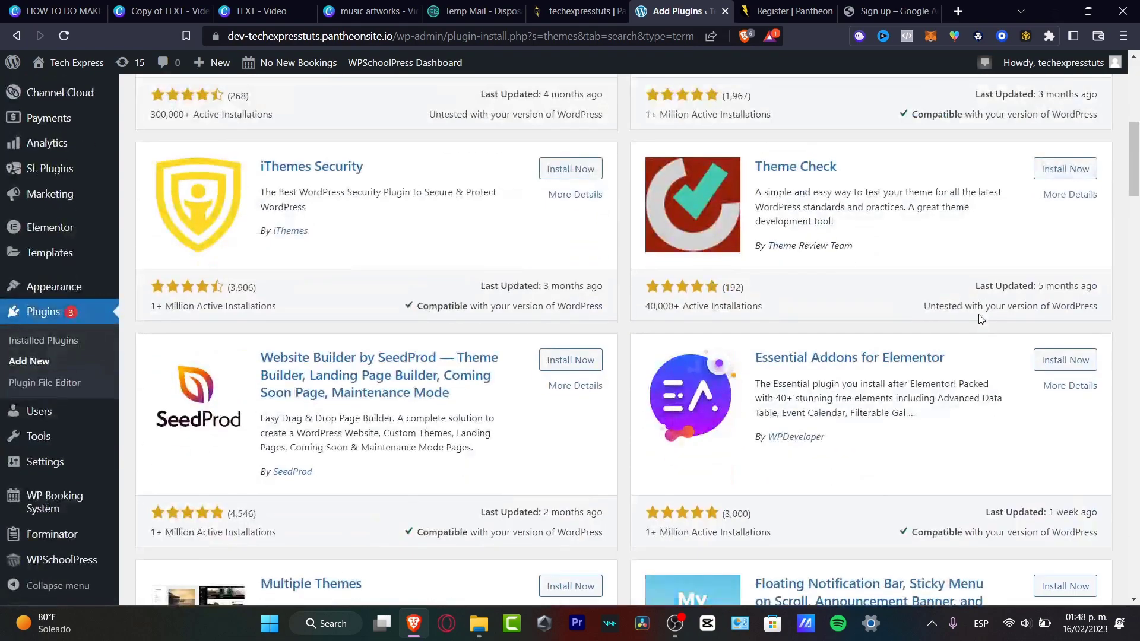
pyautogui.scroll(7, 980, 319)
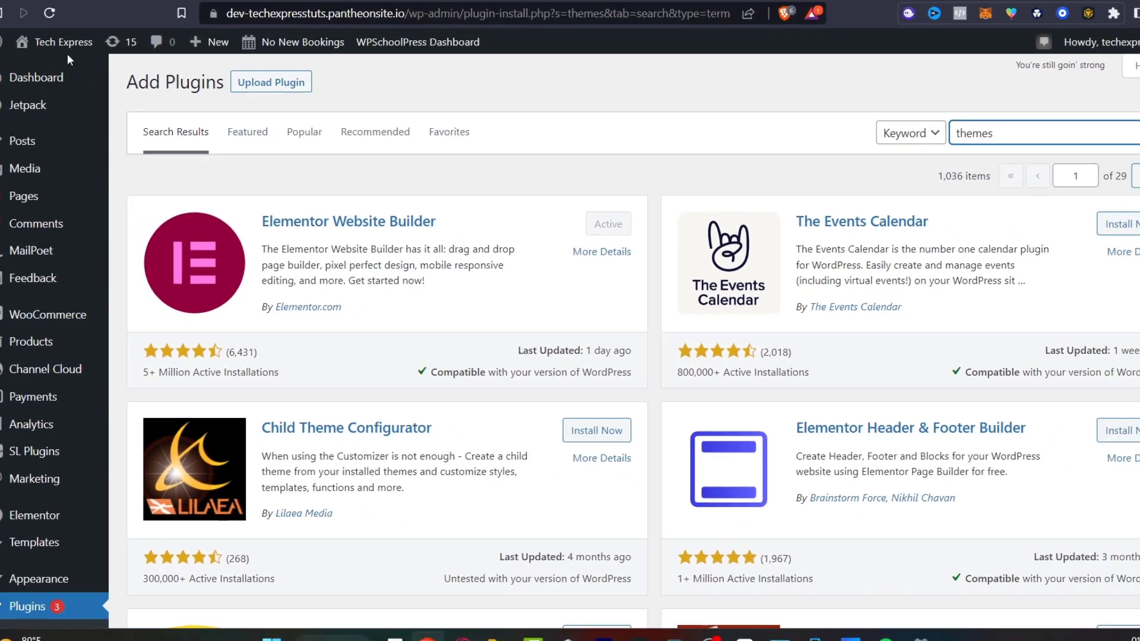
pyautogui.scroll(-3, 35, 167)
pyautogui.scroll(3, 54, 173)
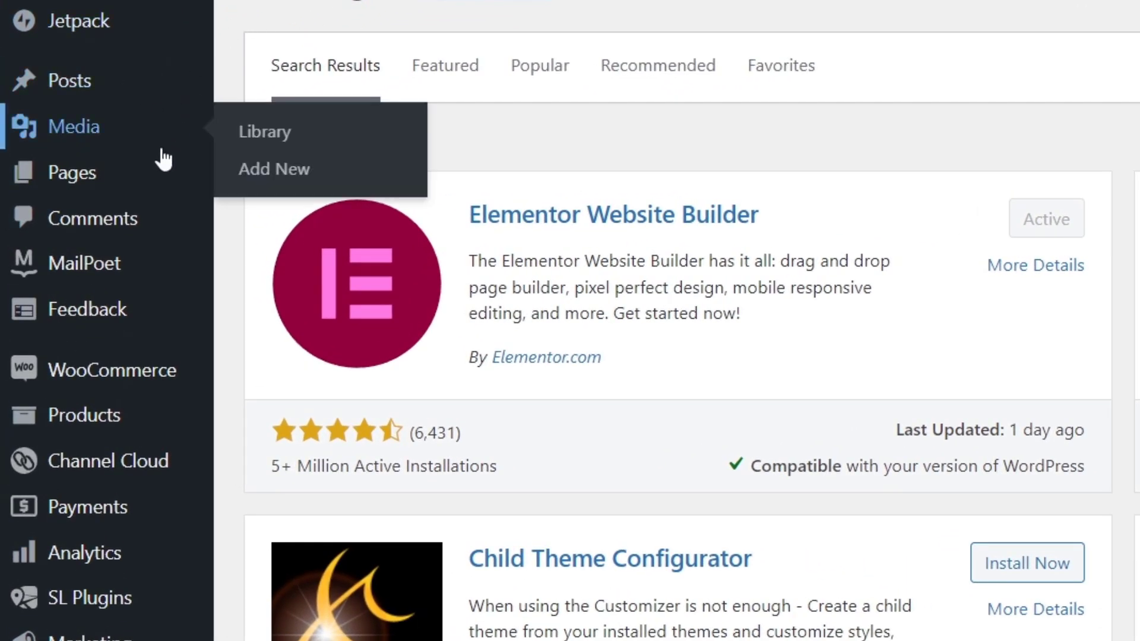
pyautogui.scroll(-5, 158, 158)
pyautogui.moveTo(121, 309)
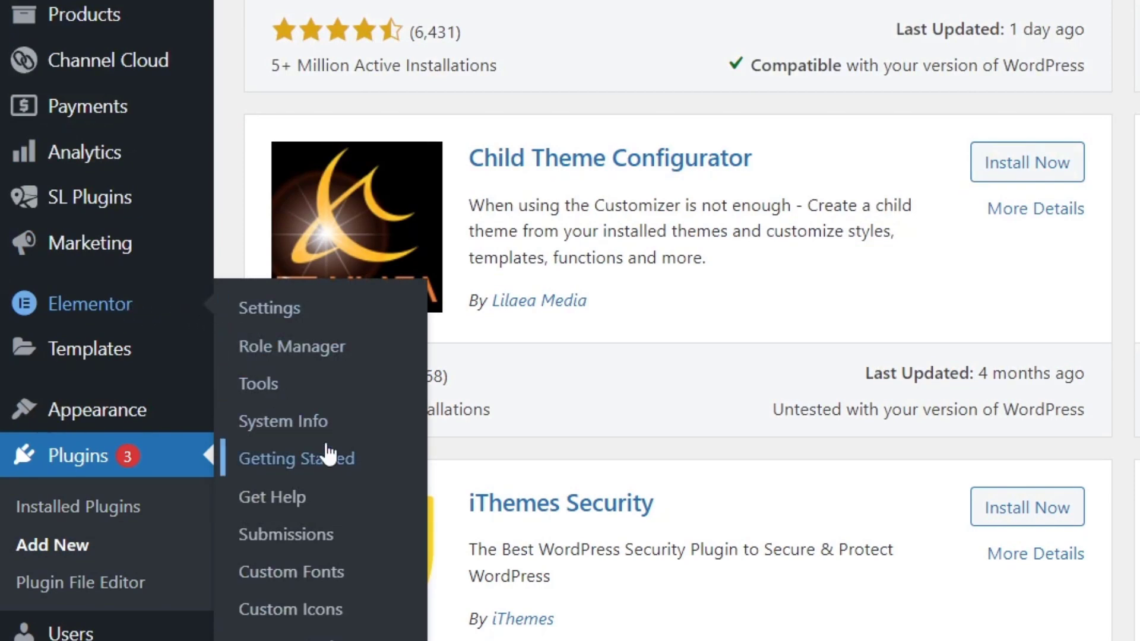
# Step: From Elementor's Getting Started page, create the first blank page, Elementor #27
pyautogui.click(327, 456)
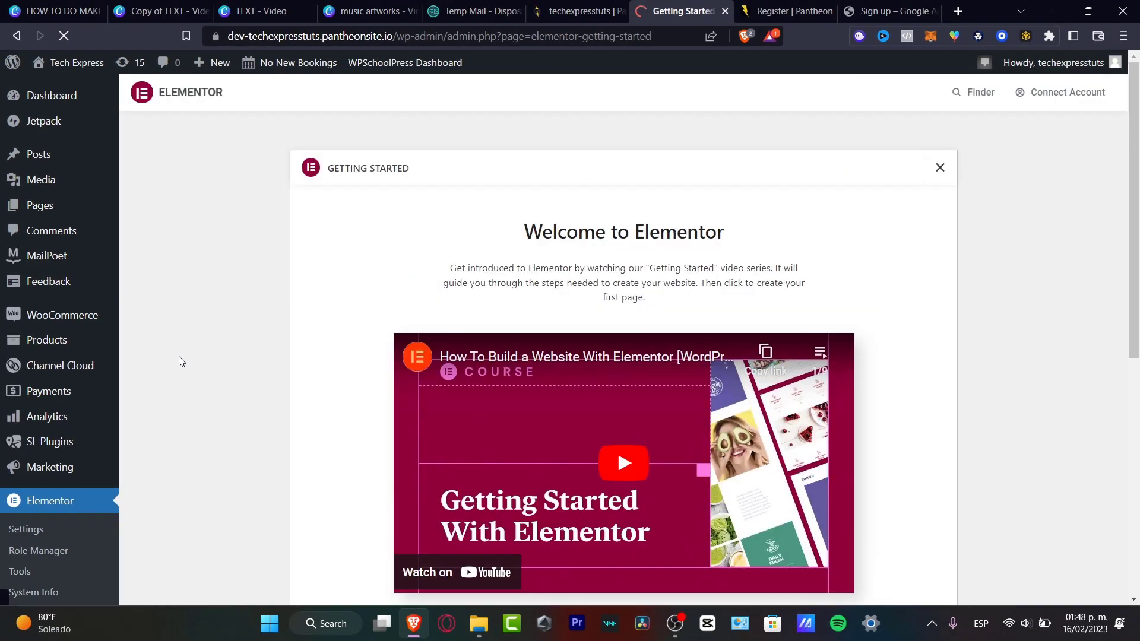
pyautogui.scroll(-4, 653, 439)
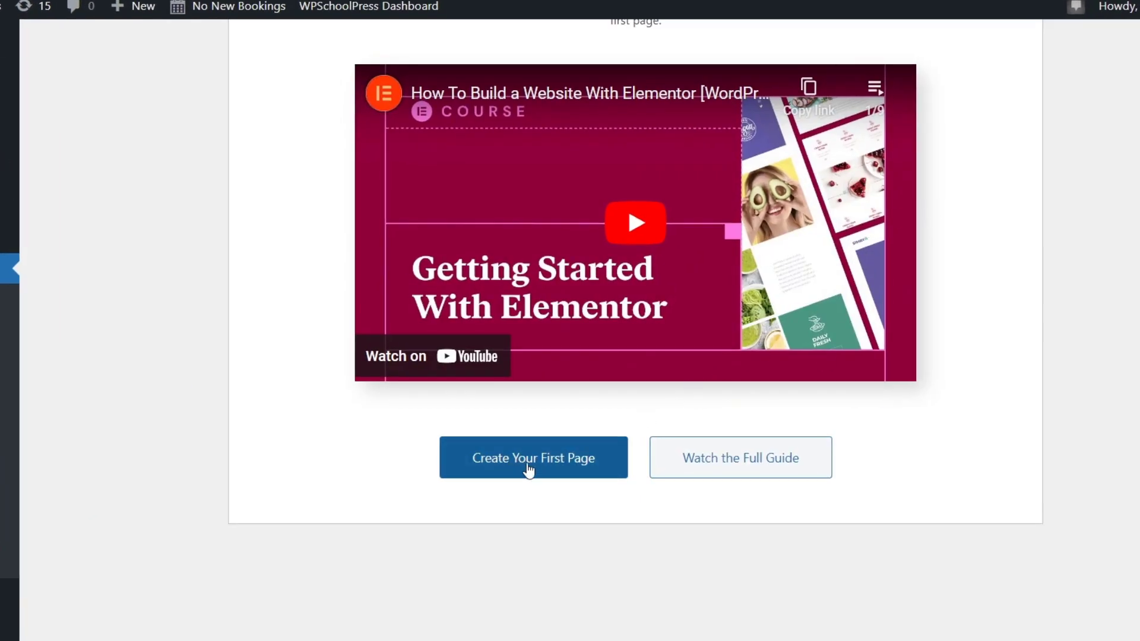
pyautogui.click(591, 471)
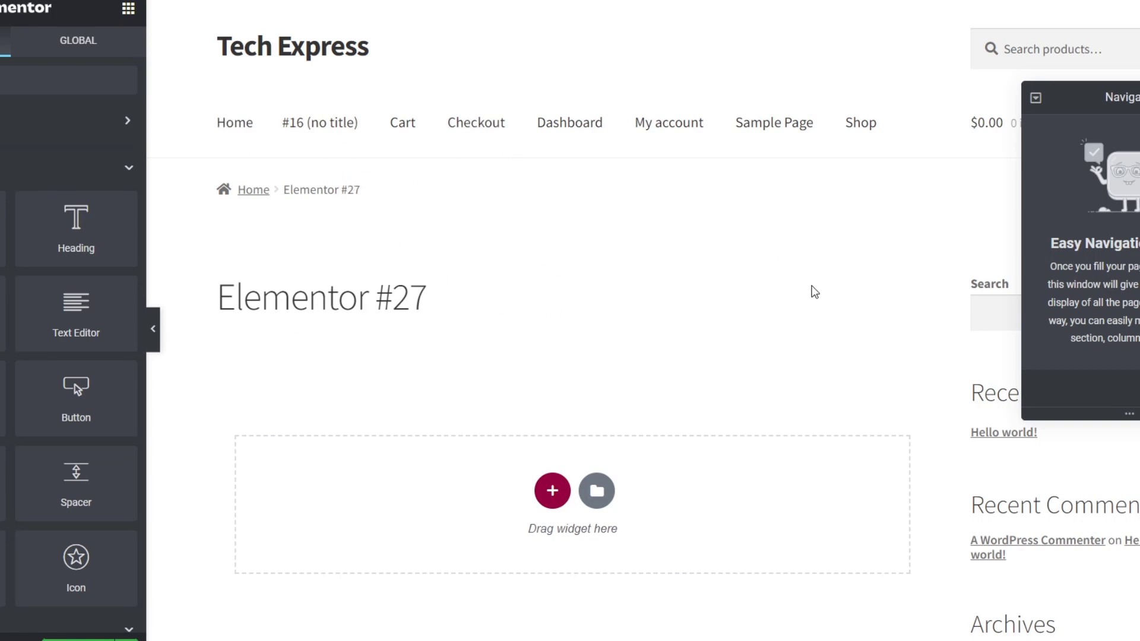
# Step: Check the page title and Site Settings, then drop an Image widget onto the empty page
pyautogui.scroll(-5, 686, 483)
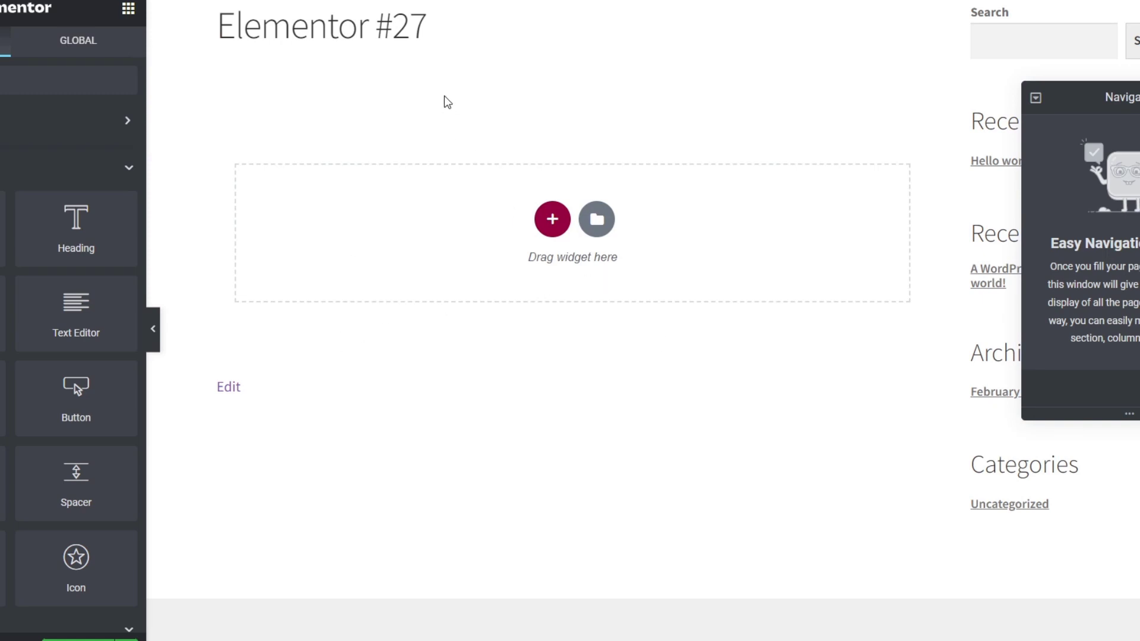
pyautogui.tripleClick(431, 26)
pyautogui.click(635, 132)
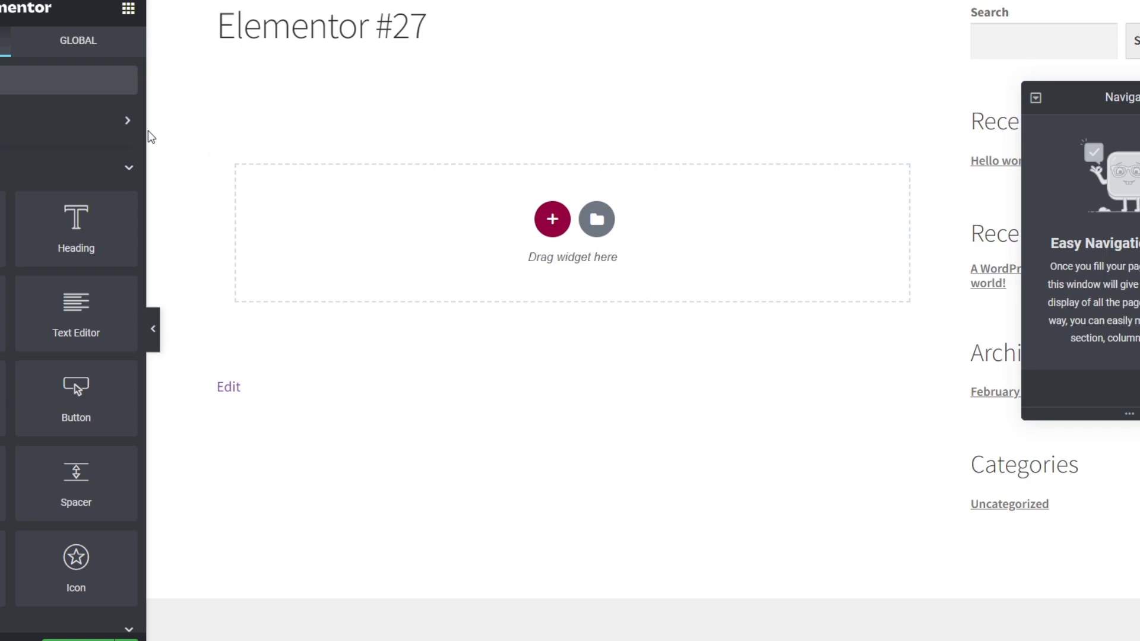
pyautogui.click(64, 48)
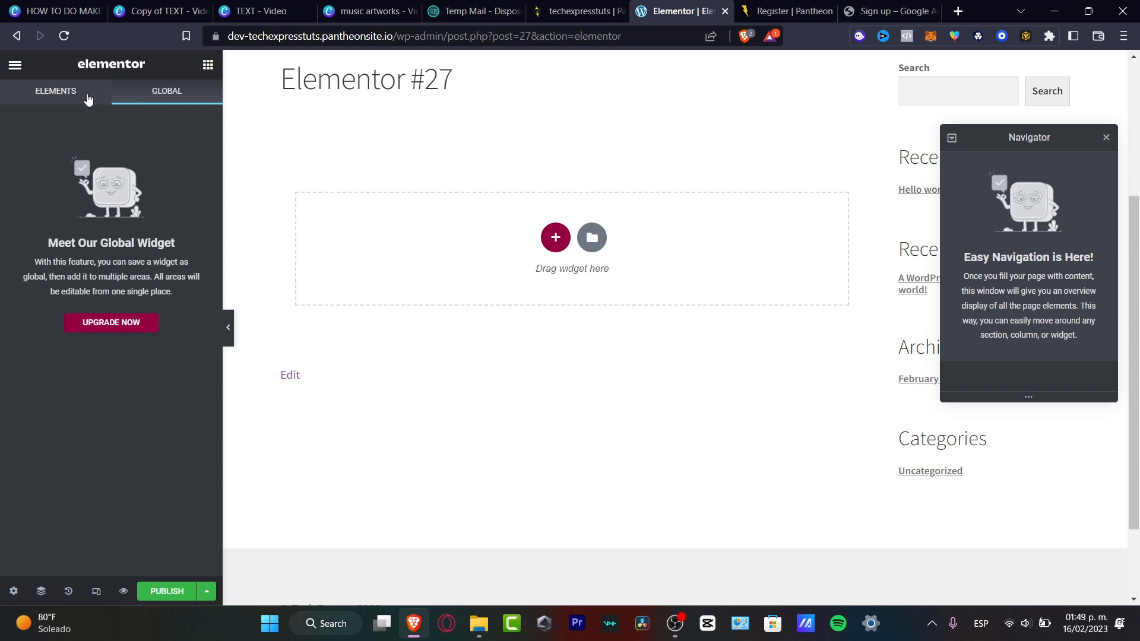
pyautogui.click(88, 98)
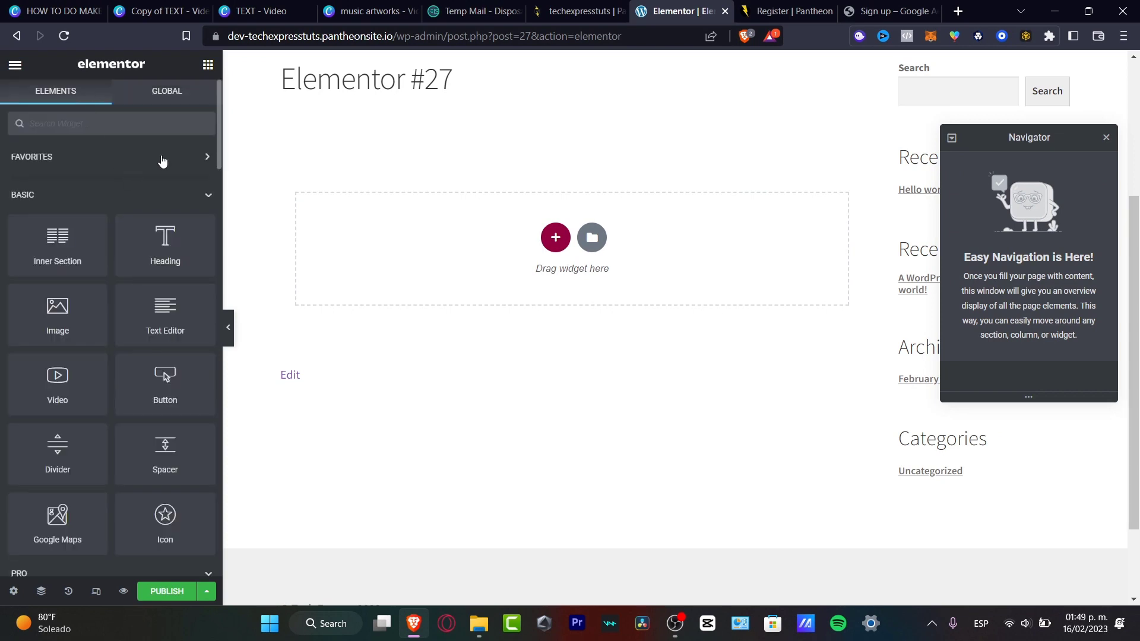
pyautogui.scroll(-5, 96, 363)
pyautogui.scroll(-15, 95, 362)
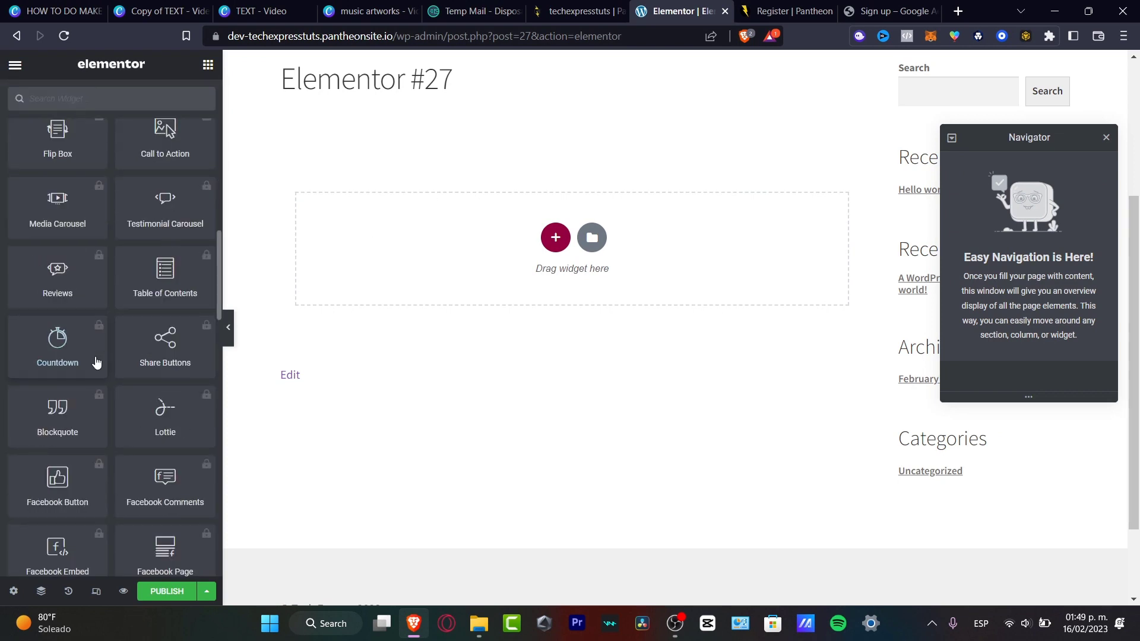
pyautogui.scroll(20, 87, 351)
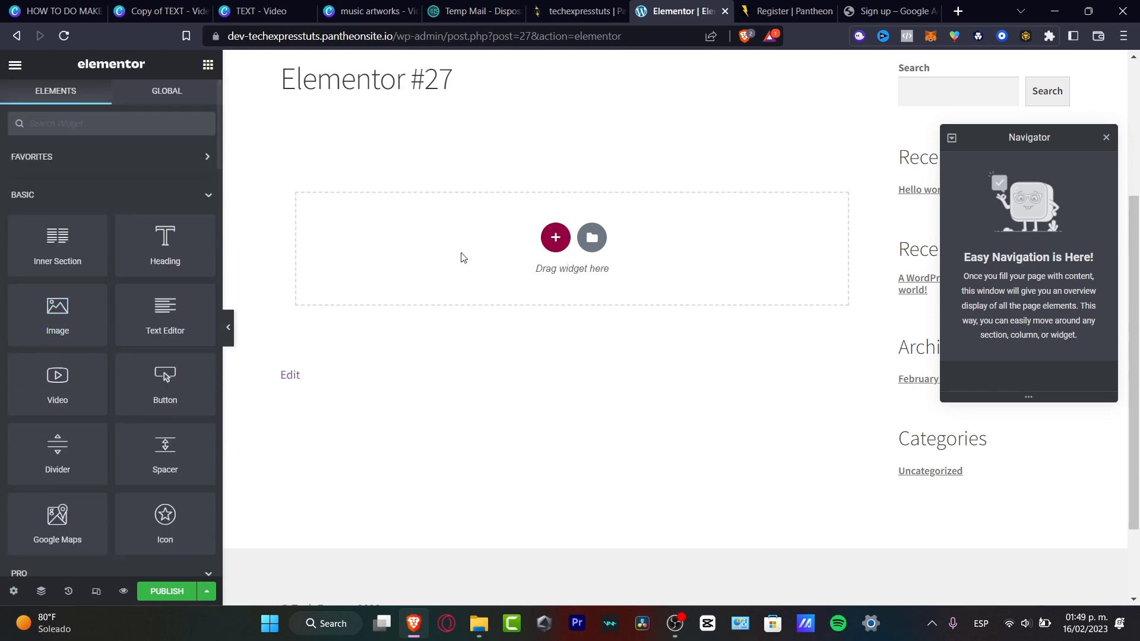
pyautogui.moveTo(57, 311); pyautogui.dragTo(377, 248)
pyautogui.moveTo(58, 255); pyautogui.dragTo(376, 247)
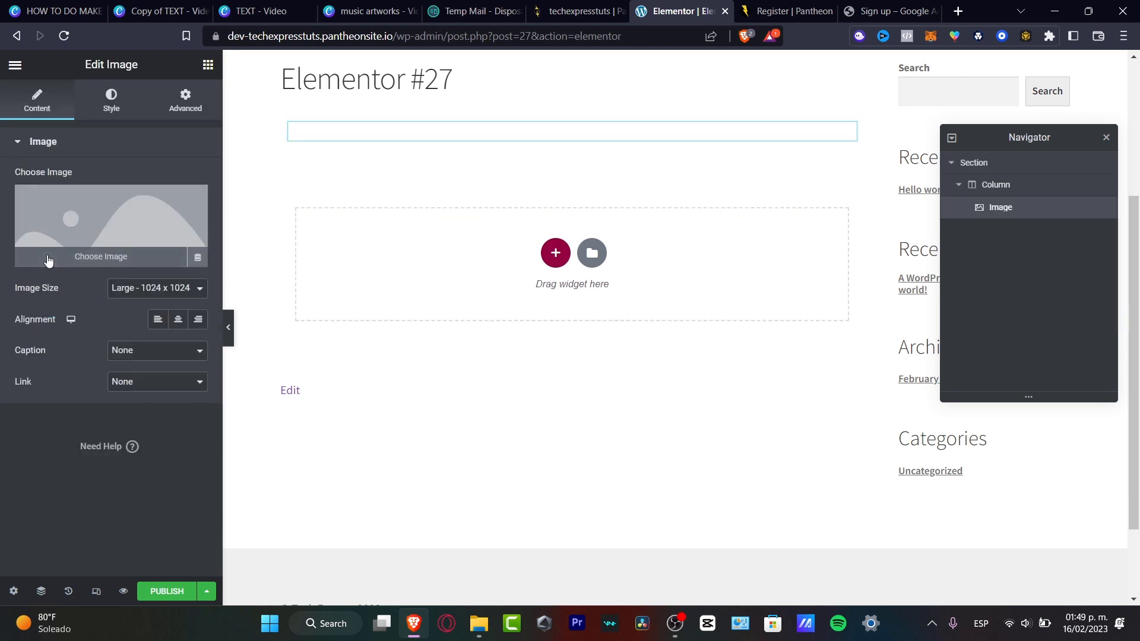
# Step: Add a two-column Inner Section above the image widget
pyautogui.click(14, 66)
pyautogui.click(17, 67)
pyautogui.moveTo(58, 249); pyautogui.dragTo(750, 286)
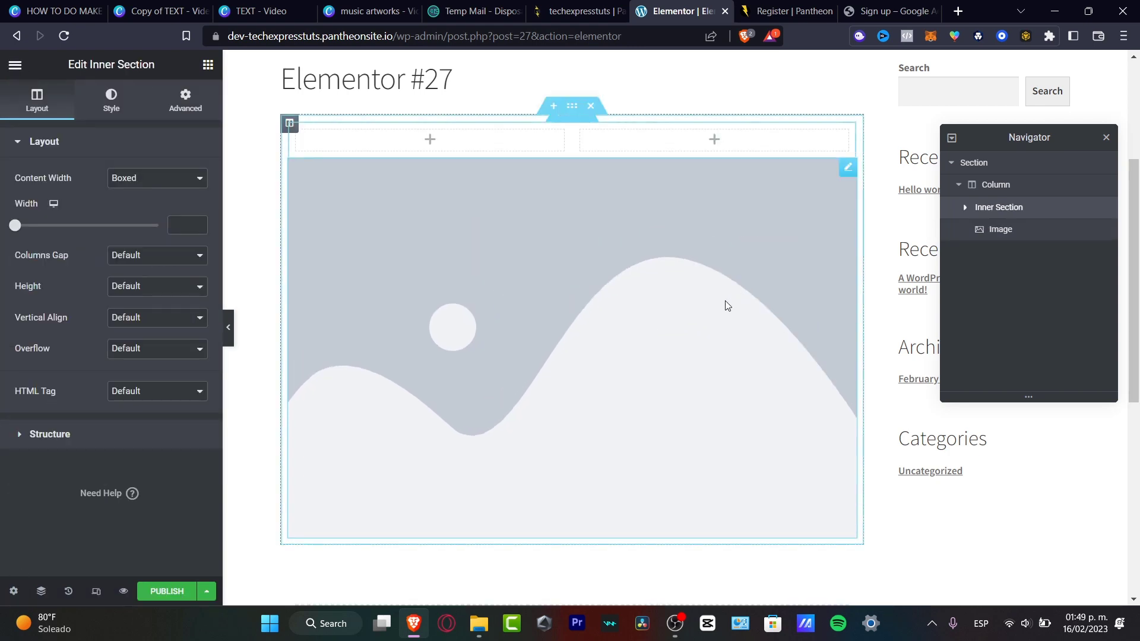
pyautogui.click(16, 66)
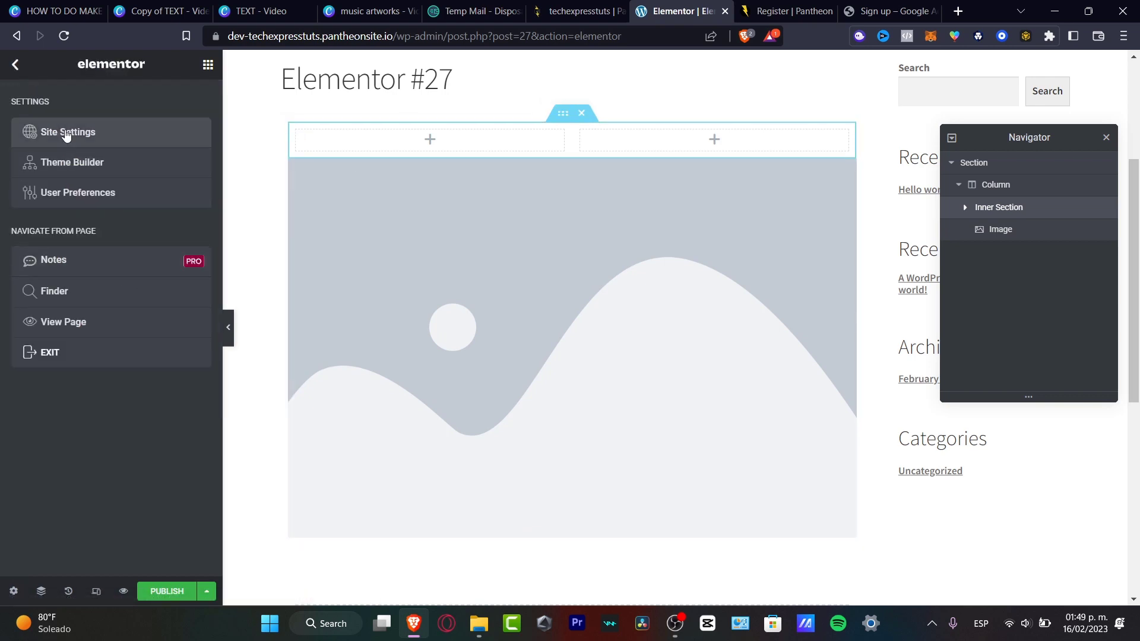
# Step: Leave the editor for the Theme Builder and start a new template
pyautogui.click(15, 65)
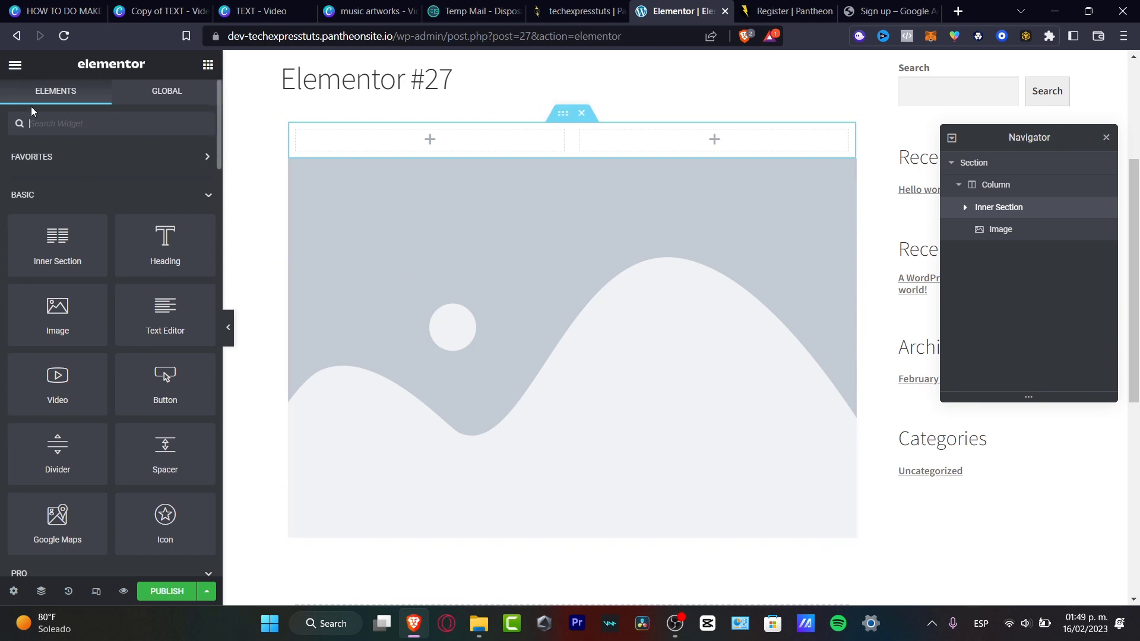
pyautogui.click(10, 69)
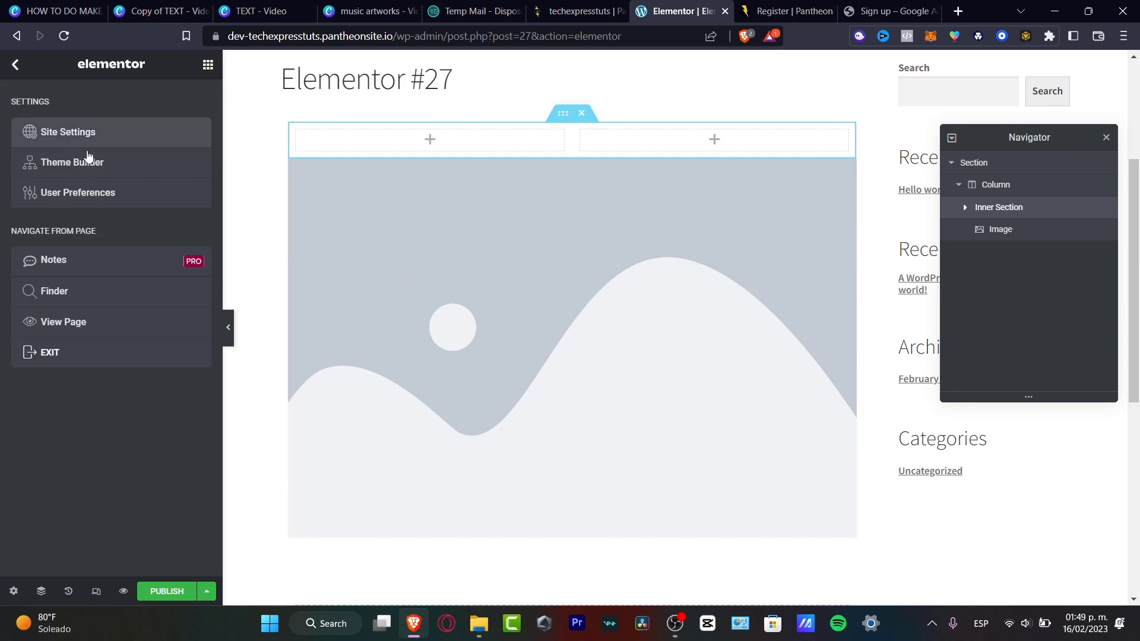
pyautogui.click(110, 174)
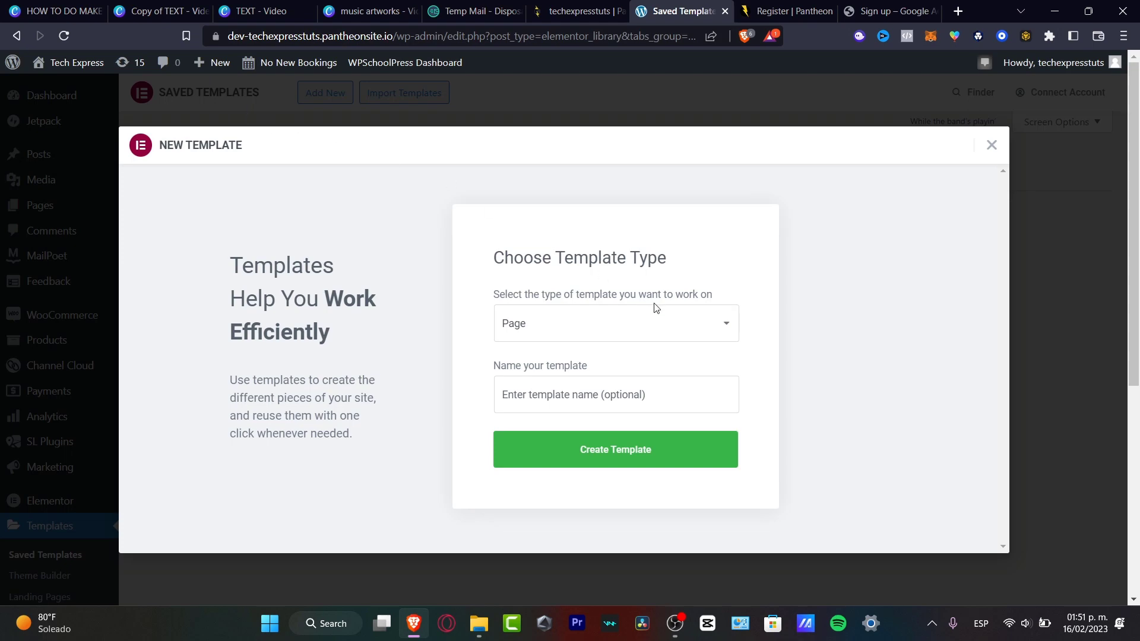
# Step: Create a Landing Page template named 'Welcome Landing Page'
pyautogui.click(647, 335)
pyautogui.click(590, 373)
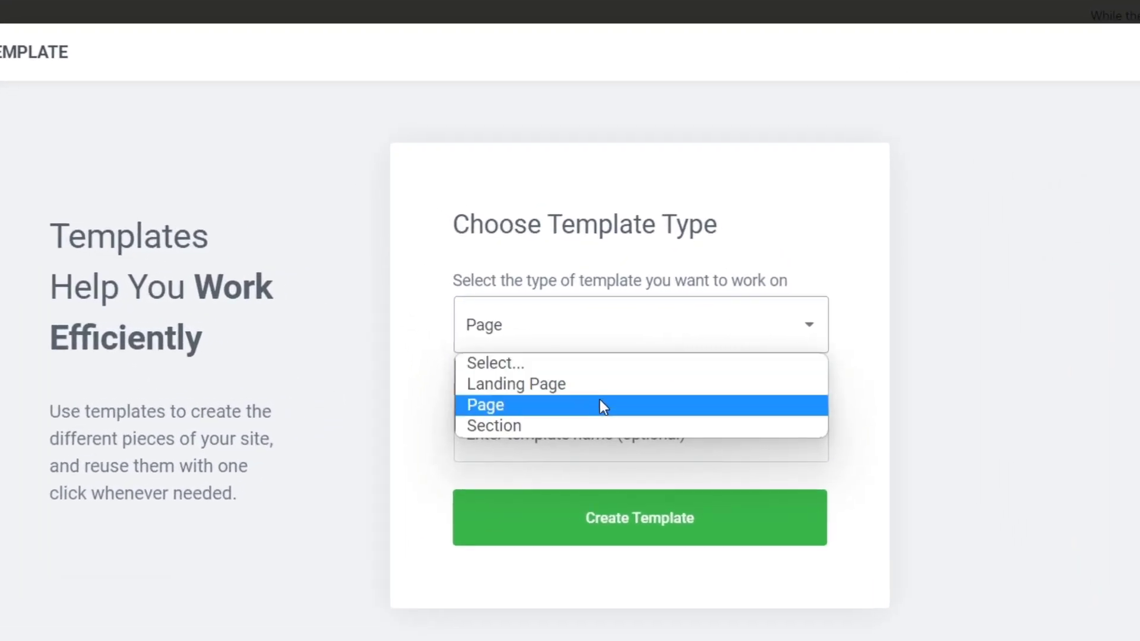
pyautogui.click(567, 345)
pyautogui.click(597, 385)
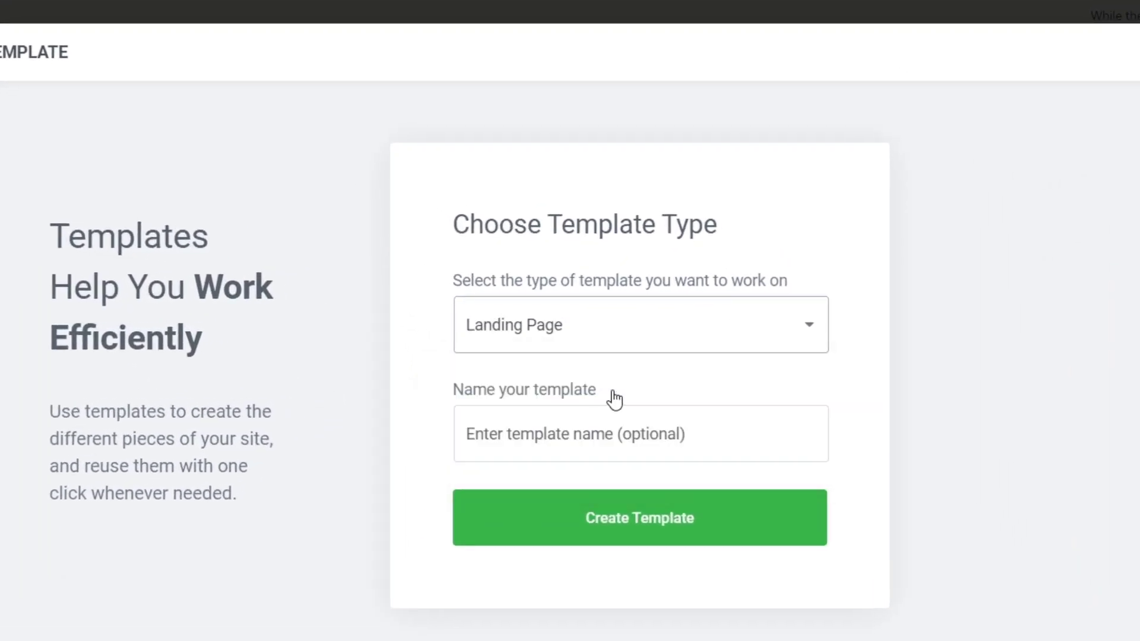
pyautogui.click(677, 432)
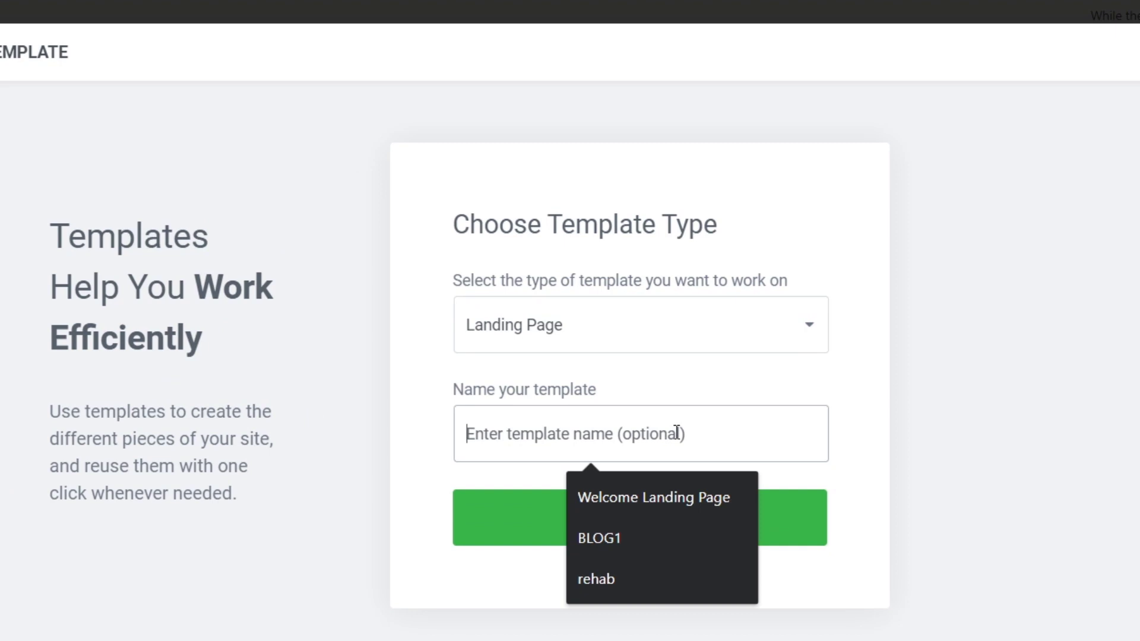
pyautogui.click(667, 502)
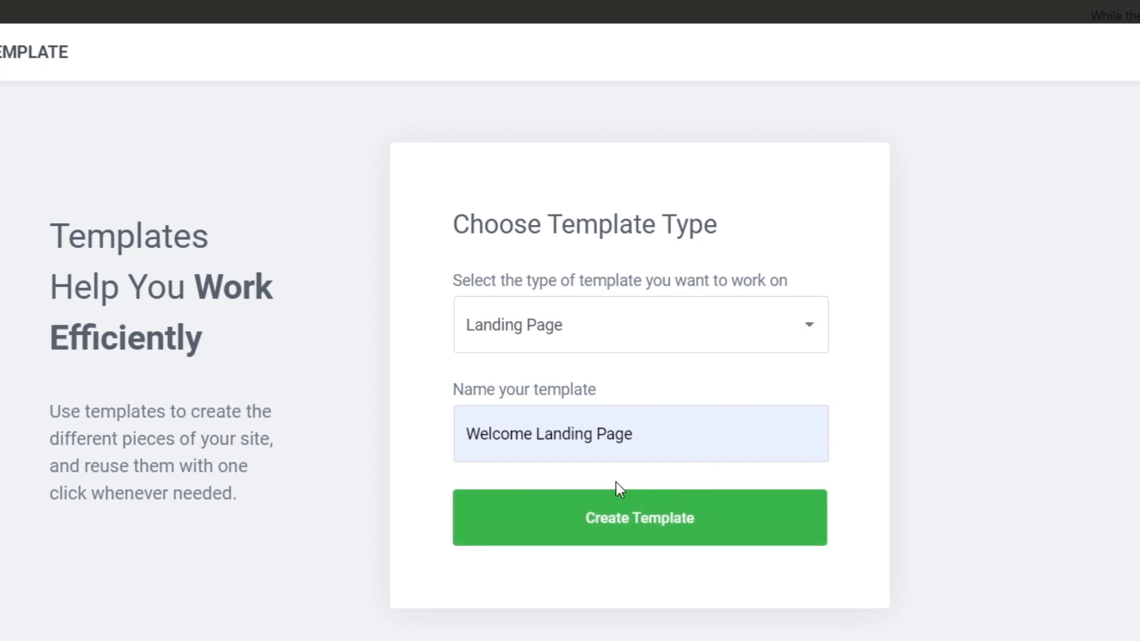
pyautogui.press('Return')
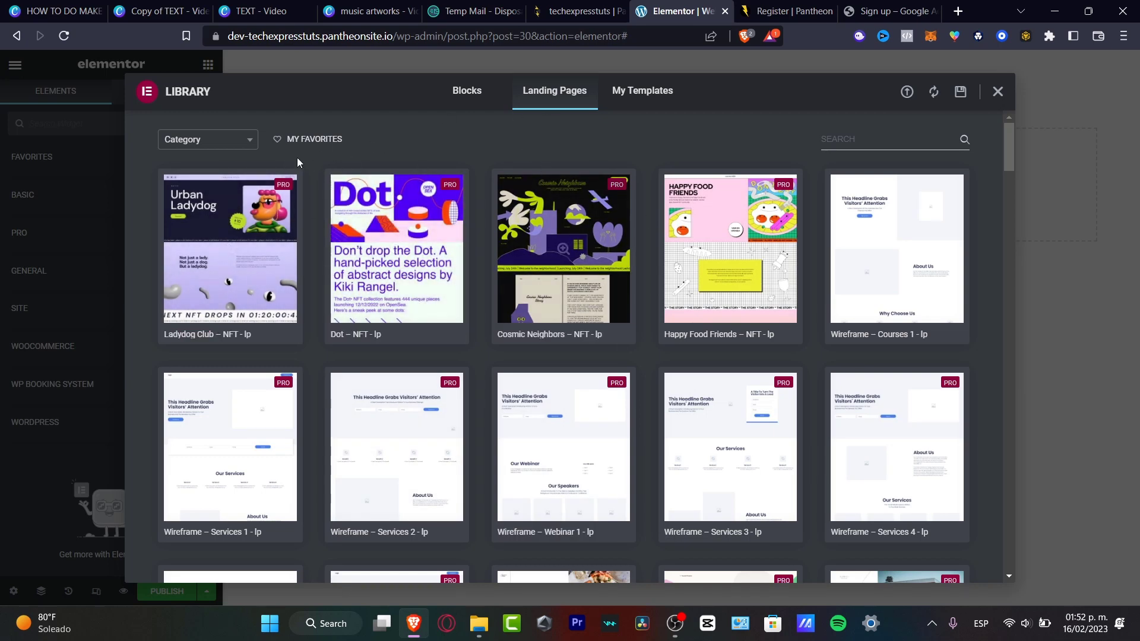
# Step: Look through the template Category dropdown list, then close it
pyautogui.click(249, 142)
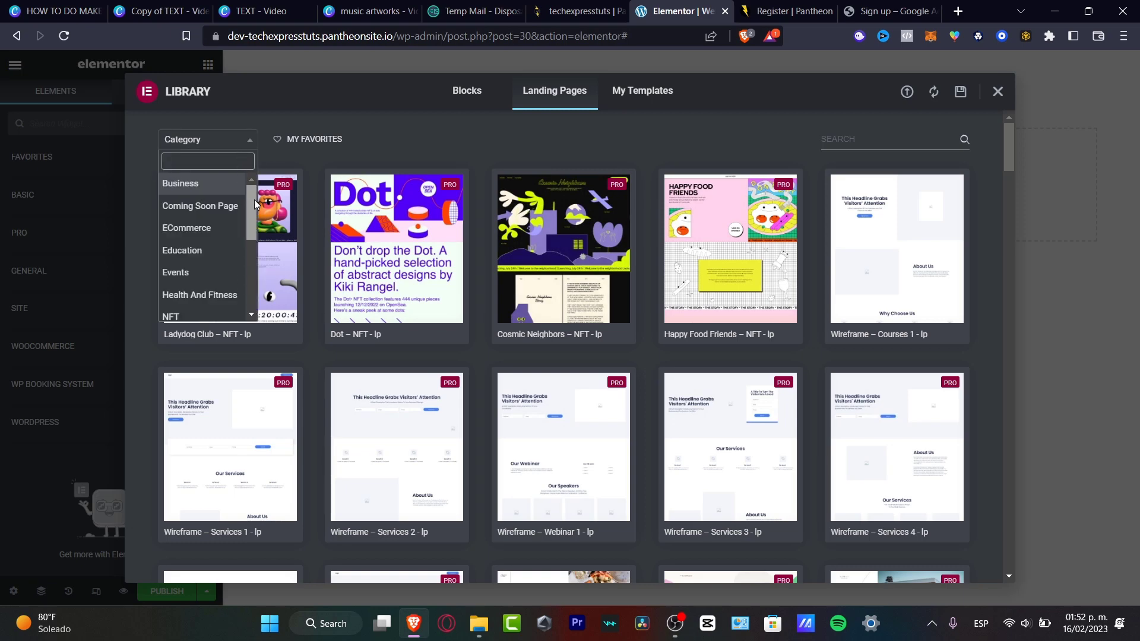
pyautogui.scroll(-1, 228, 209)
pyautogui.scroll(-2, 227, 209)
pyautogui.scroll(4, 238, 202)
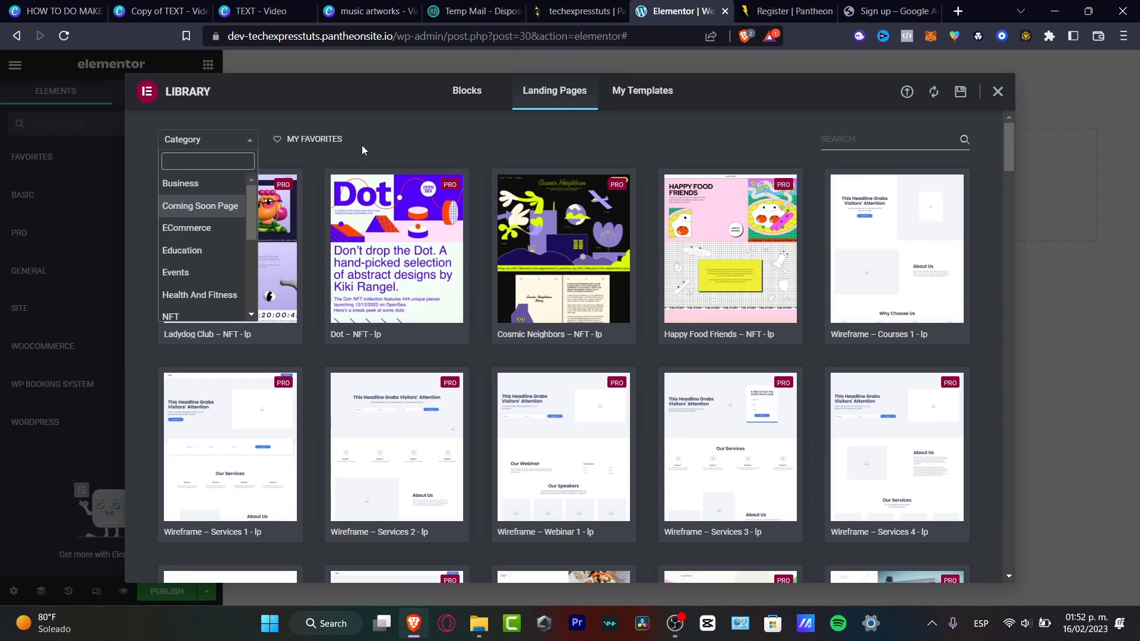
pyautogui.click(402, 138)
# Step: Scroll the Landing Pages grid and preview the Headphones – eCommerce template
pyautogui.scroll(-3, 793, 141)
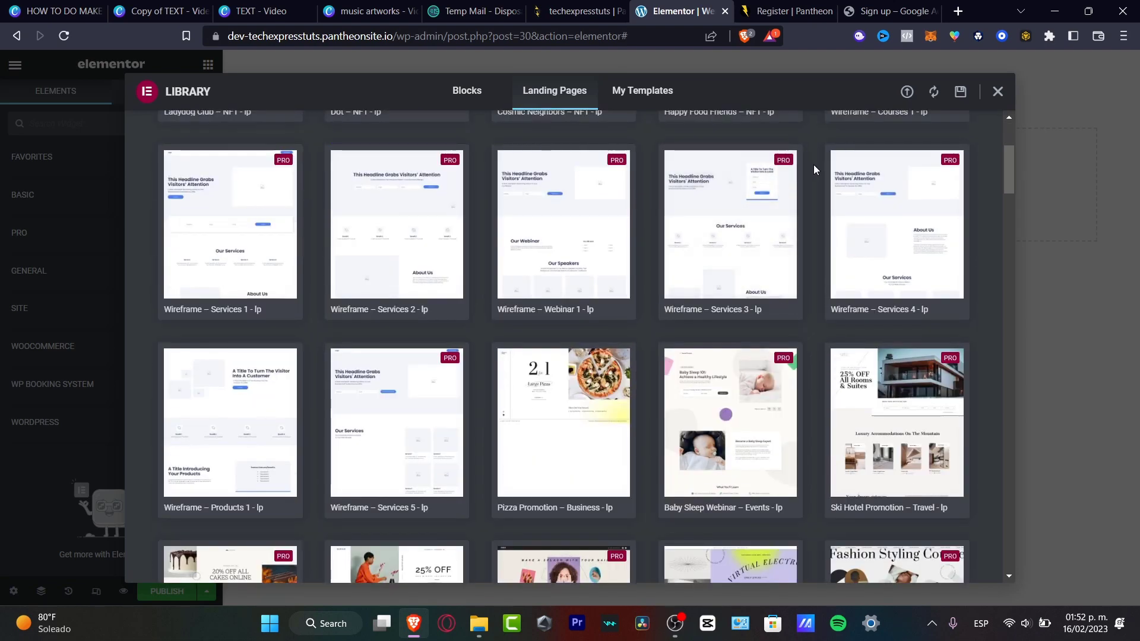
pyautogui.scroll(-3, 813, 172)
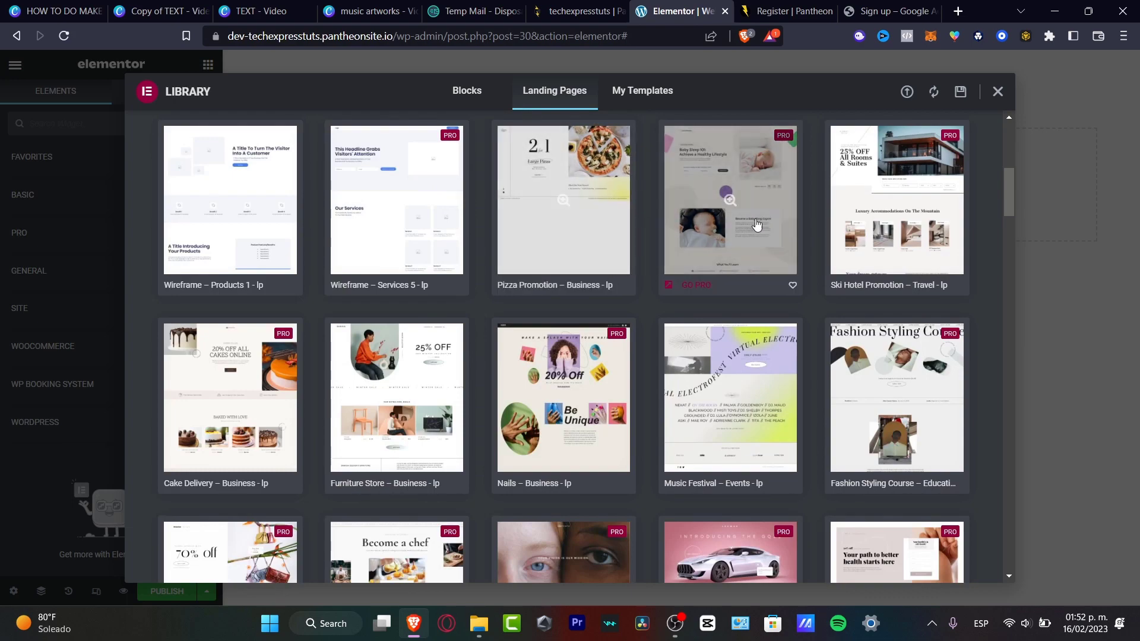
pyautogui.scroll(-3, 758, 224)
pyautogui.scroll(-3, 752, 224)
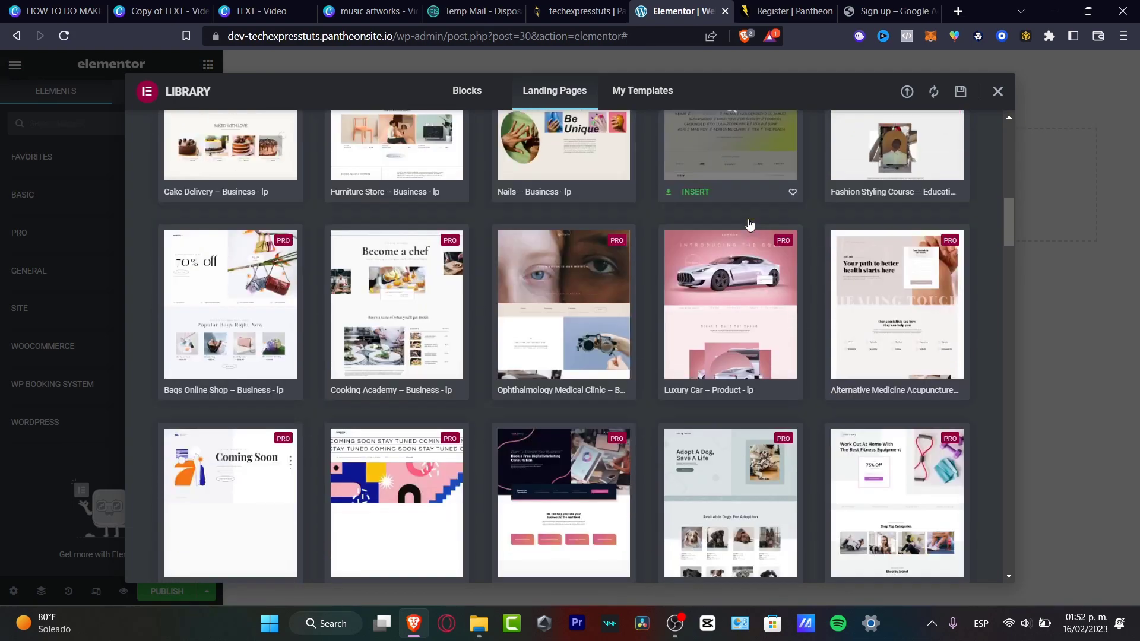
pyautogui.scroll(-7, 751, 224)
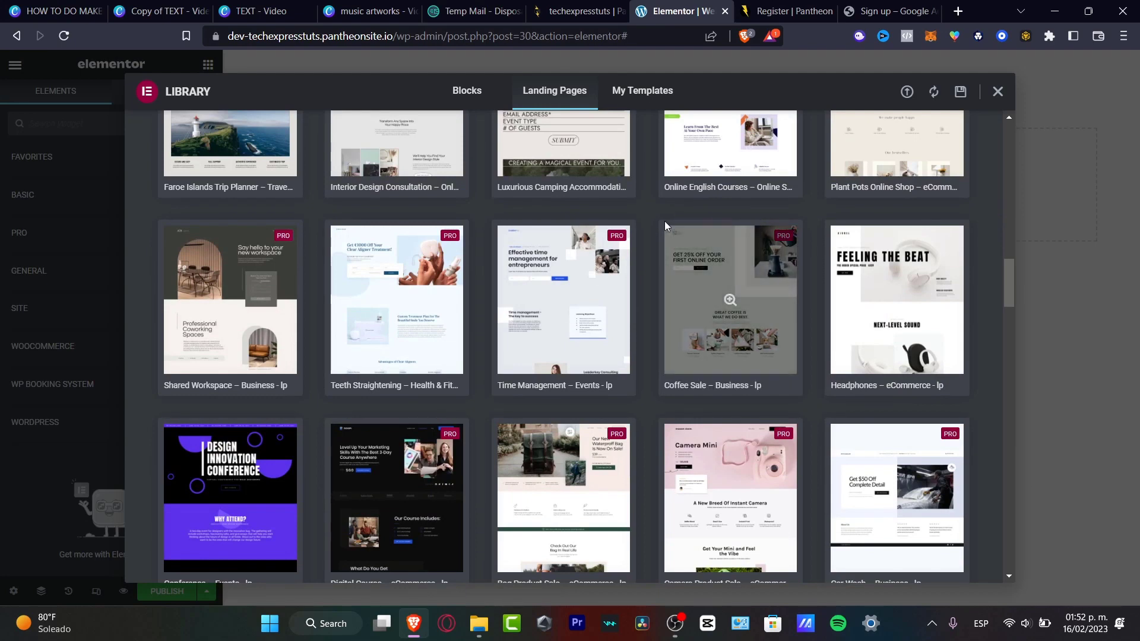
pyautogui.click(879, 292)
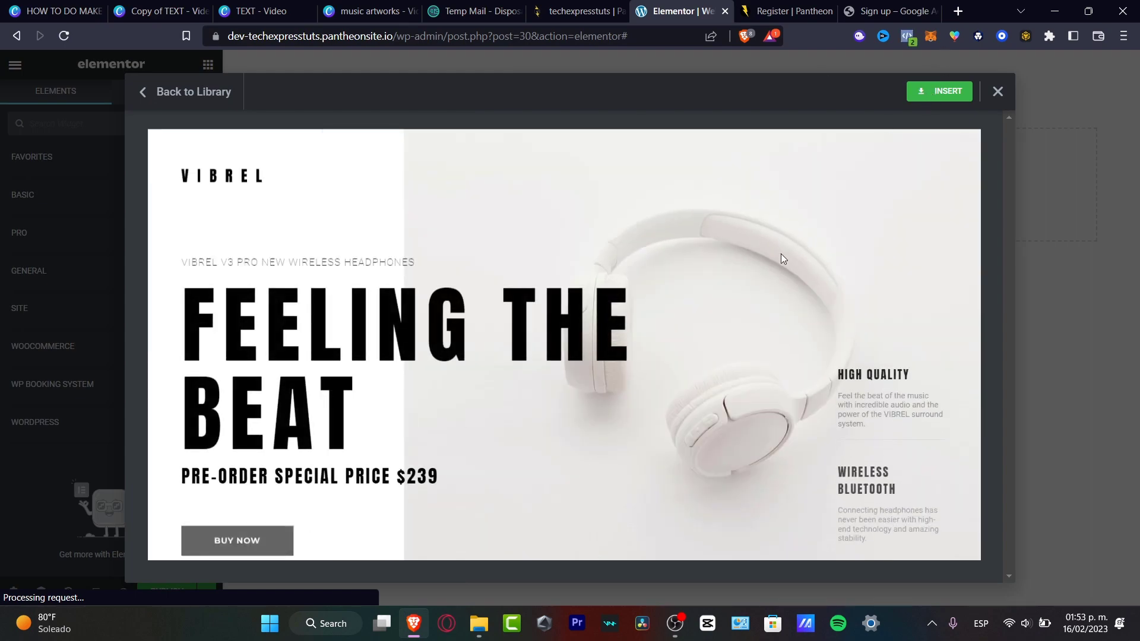
# Step: Leave the Headphones preview and filter the library to Business to reach the dog grooming template
pyautogui.scroll(-10, 782, 254)
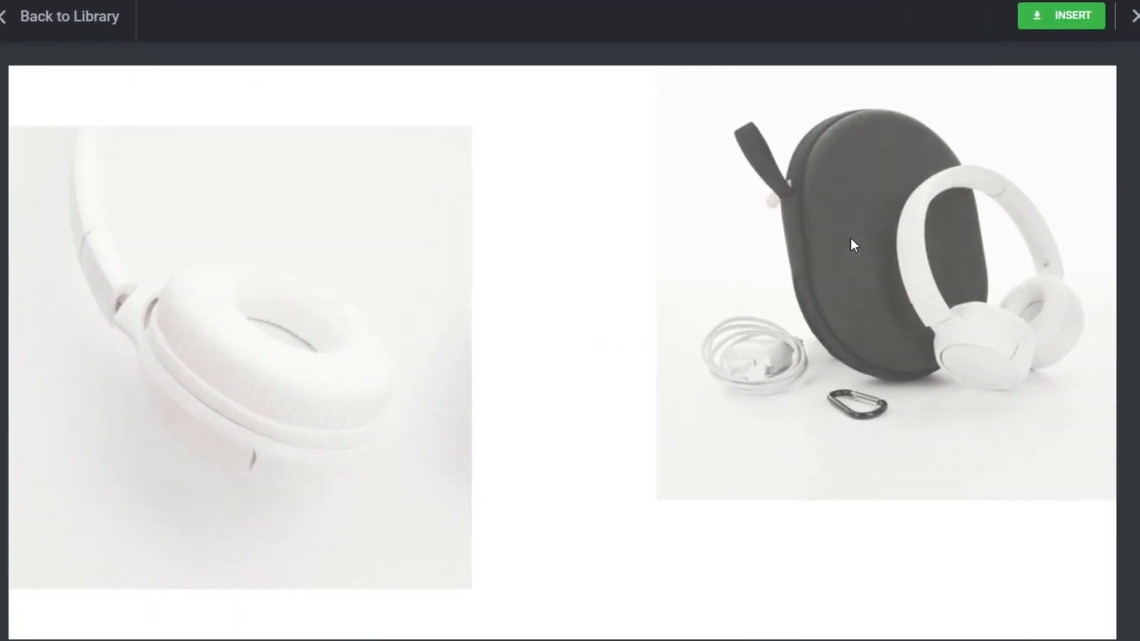
pyautogui.scroll(-4, 850, 237)
pyautogui.scroll(4, 850, 237)
pyautogui.scroll(-6, 850, 237)
pyautogui.scroll(-10, 850, 237)
pyautogui.scroll(3, 849, 236)
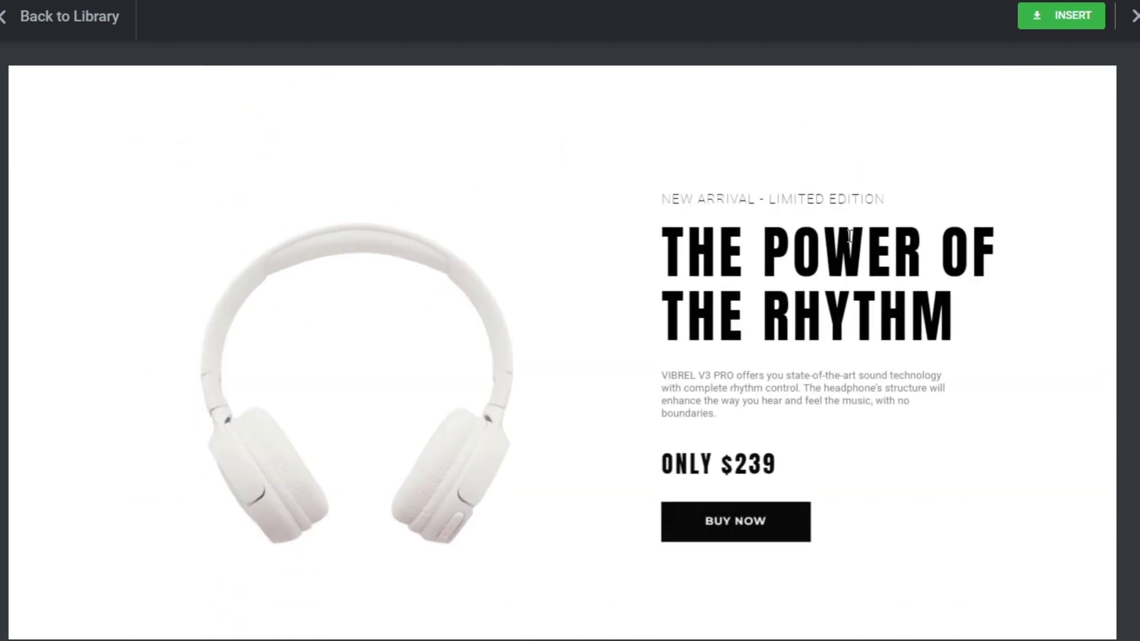
pyautogui.scroll(-6, 845, 232)
pyautogui.scroll(15, 842, 234)
pyautogui.click(65, 14)
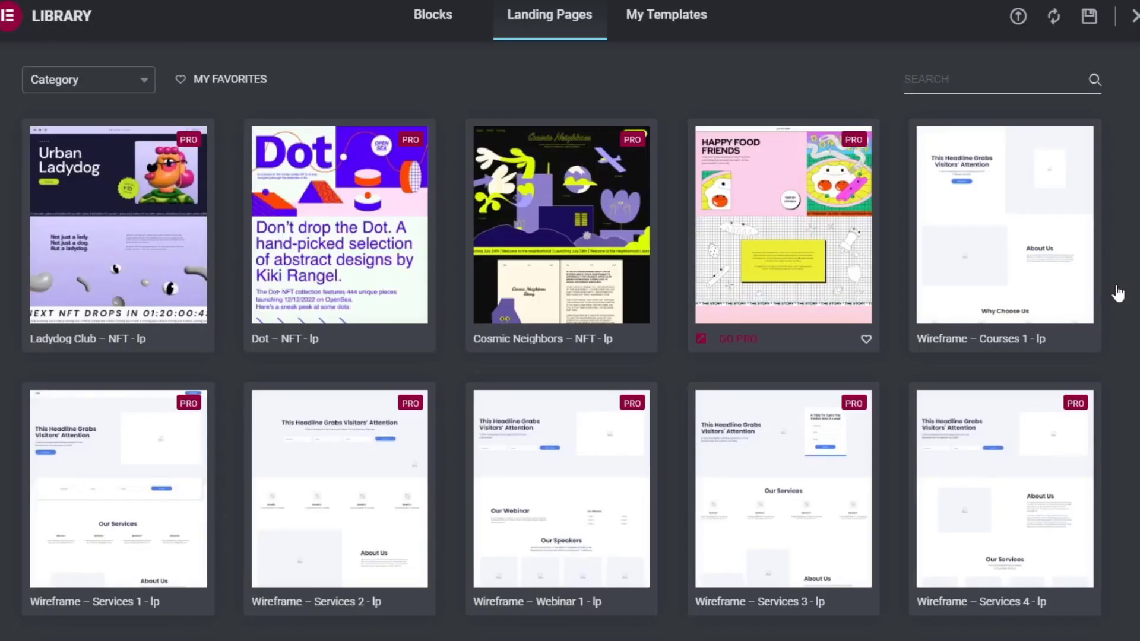
pyautogui.click(141, 83)
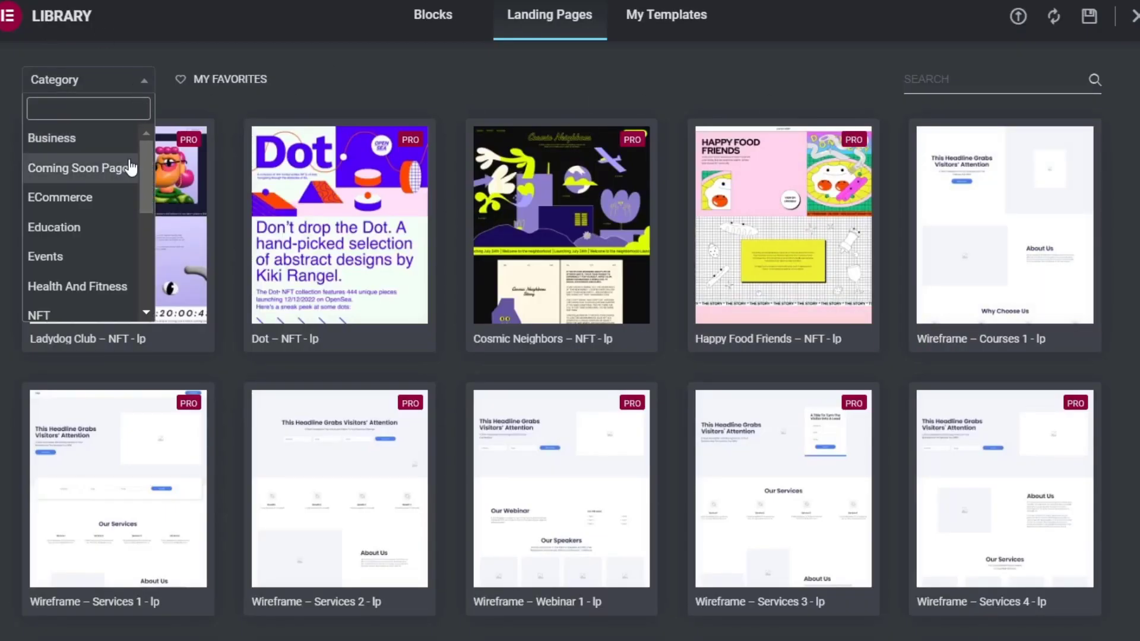
pyautogui.moveTo(141, 177); pyautogui.dragTo(72, 153)
pyautogui.click(53, 145)
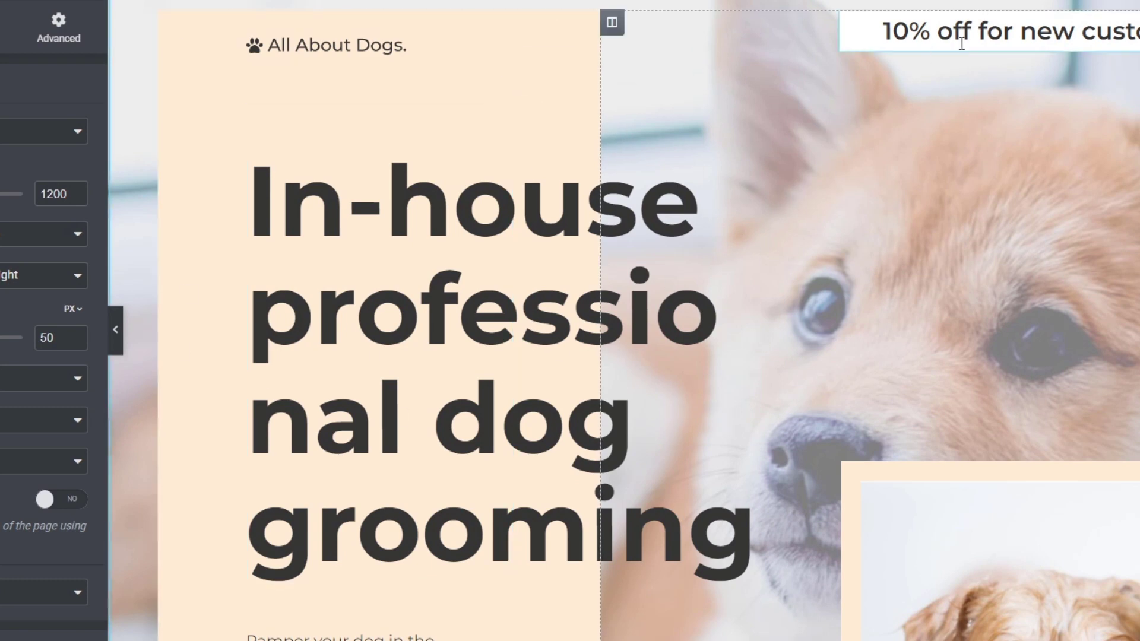
# Step: Replace the discount banner text with 'My portfolio'
pyautogui.click(987, 43)
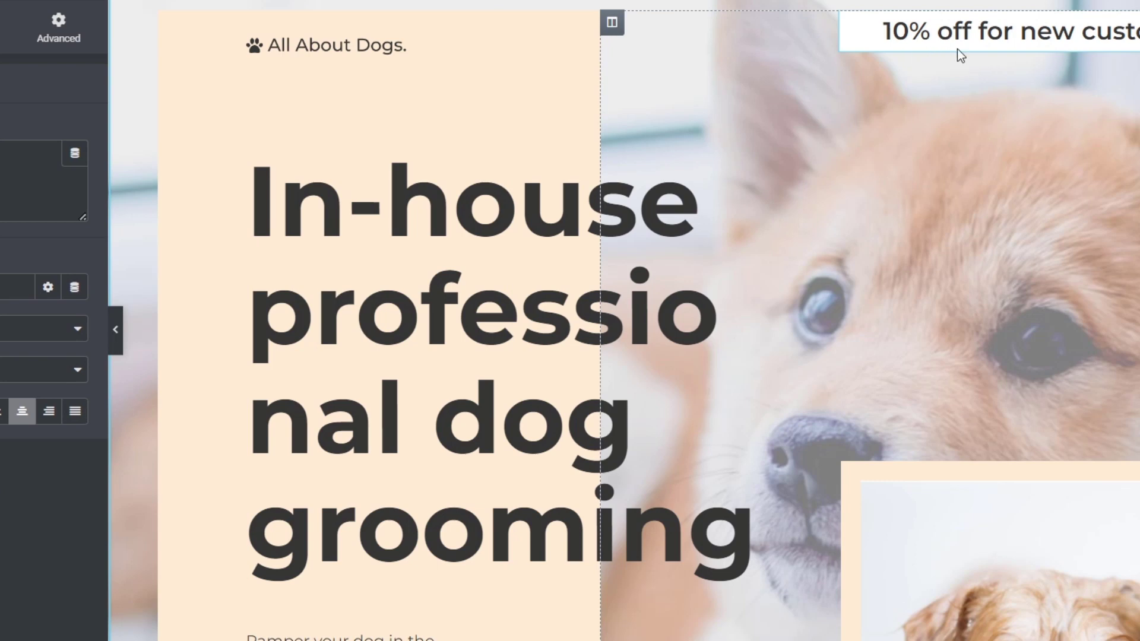
pyautogui.moveTo(1137, 31); pyautogui.dragTo(886, 31)
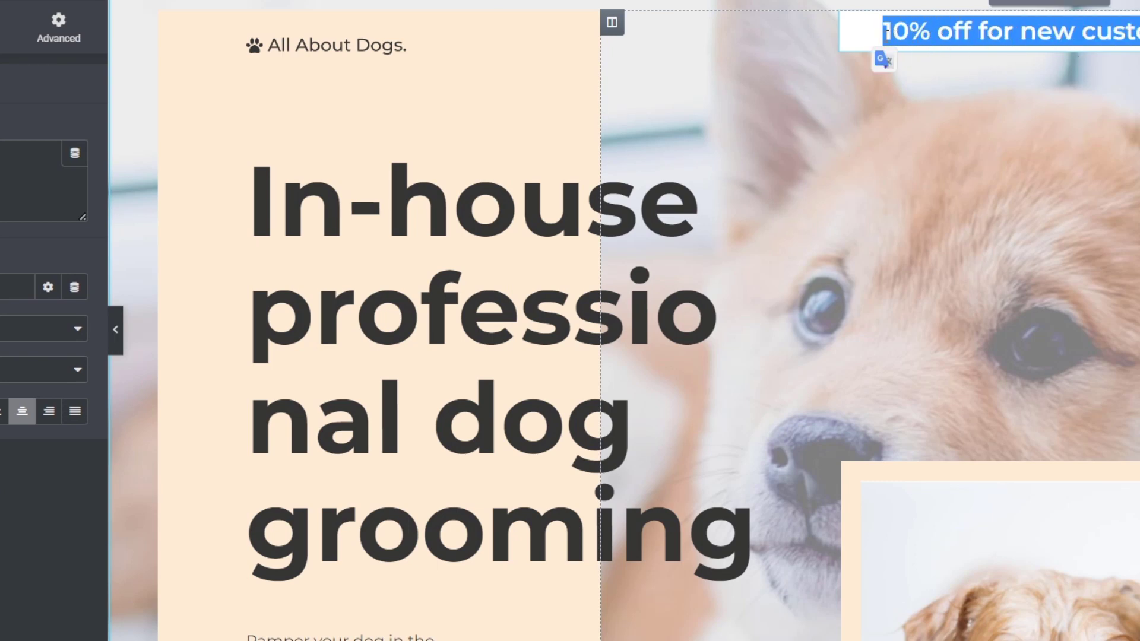
pyautogui.write('m')
pyautogui.press('BackSpace')
pyautogui.write('MY')
pyautogui.press('BackSpace')
pyautogui.write('y portfolio')
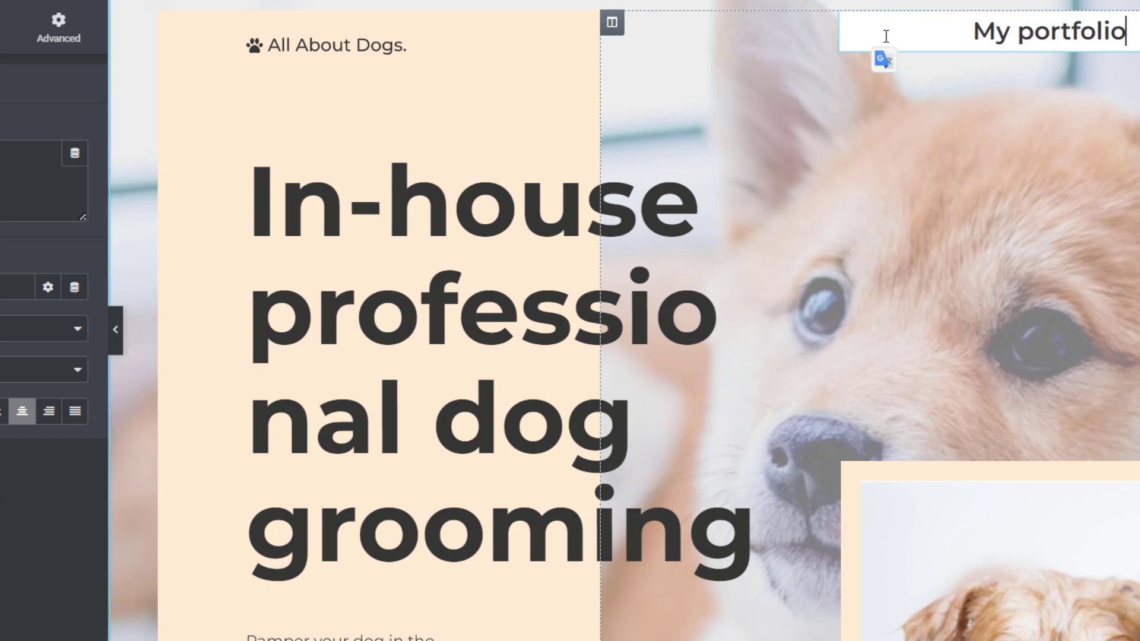
# Step: Edit the large heading so the owner's name is followed by 'Portfolio 2023'
pyautogui.click(358, 47)
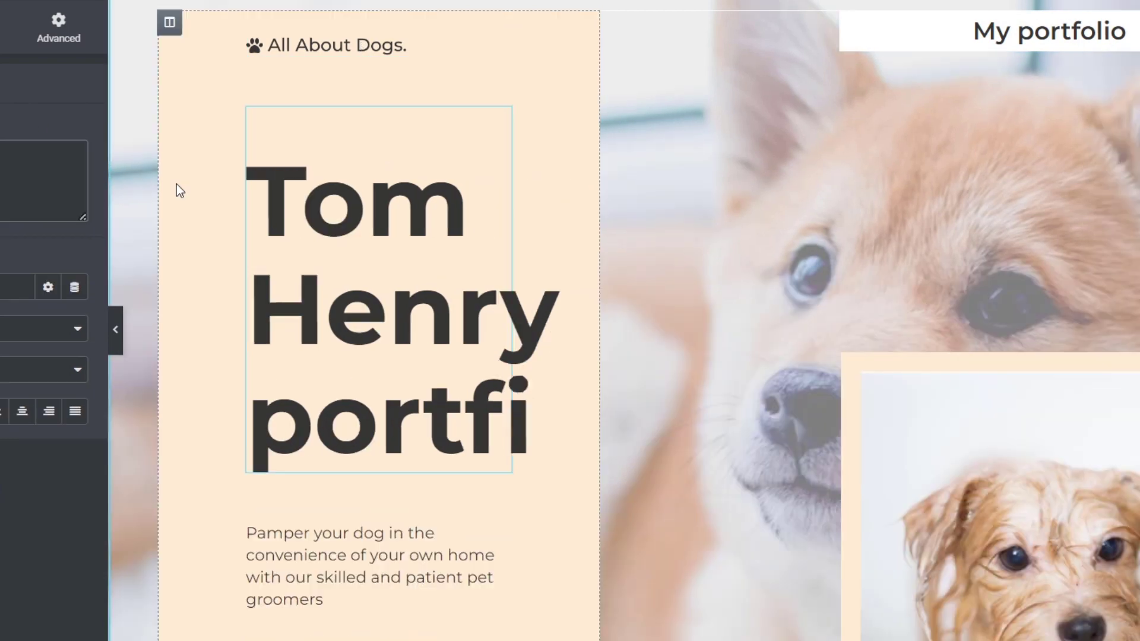
pyautogui.press('BackSpace')
pyautogui.write('olio 2')
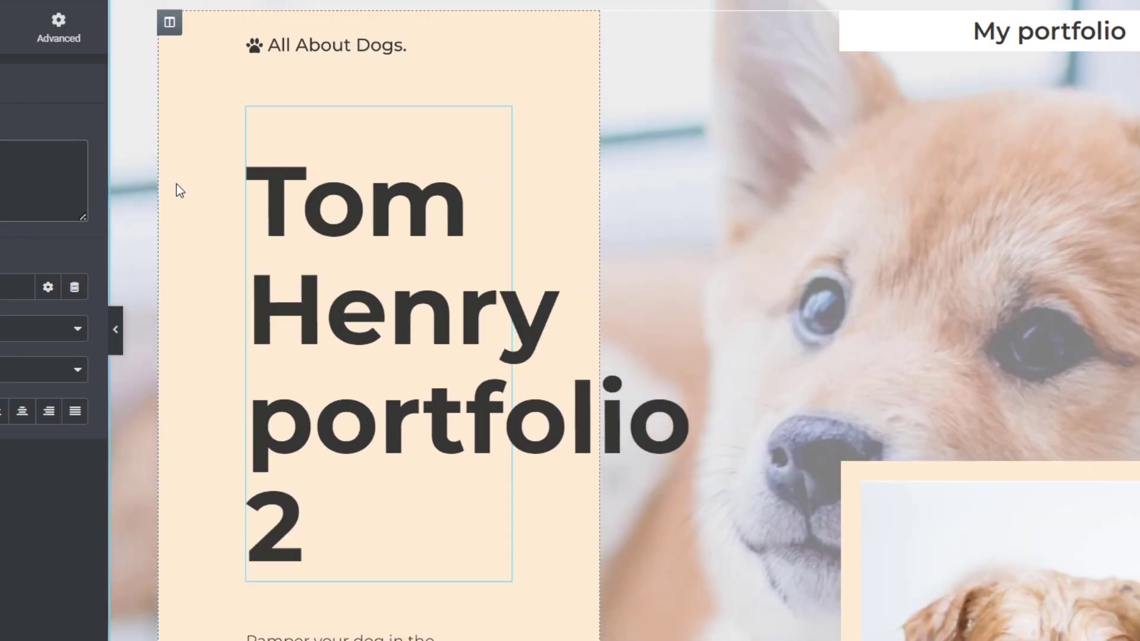
pyautogui.write('023')
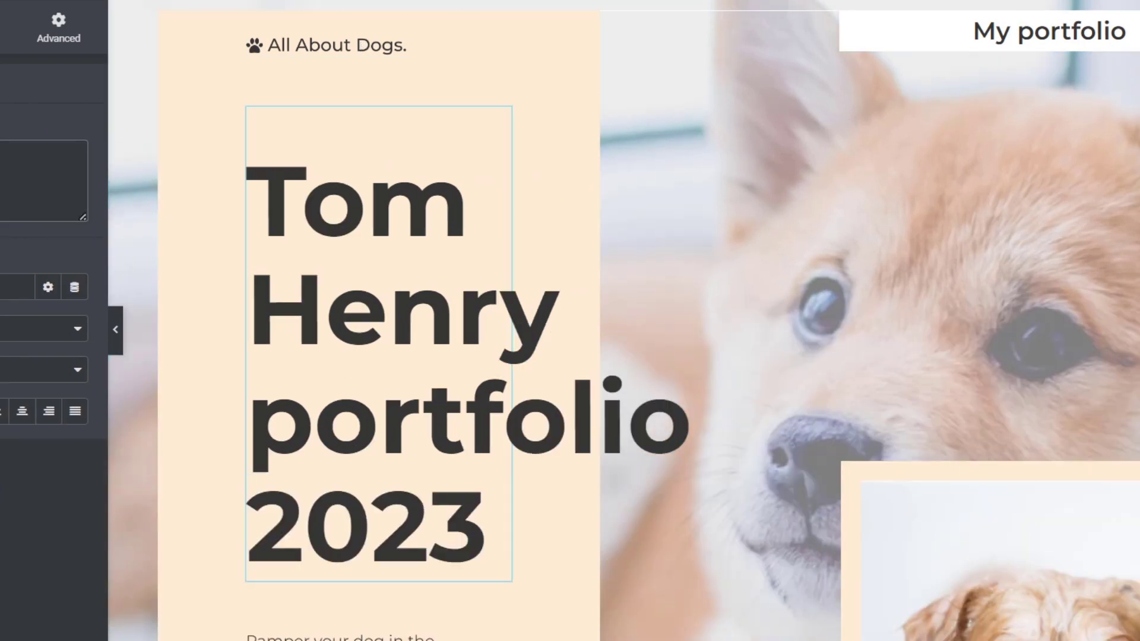
pyautogui.press('BackSpace')
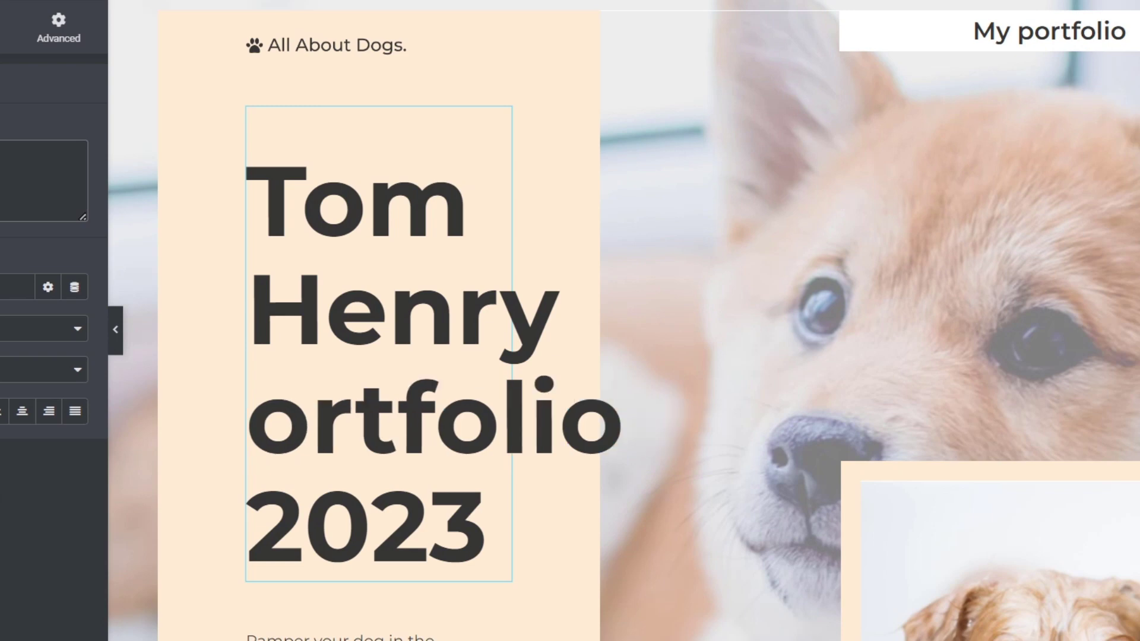
pyautogui.write('P')
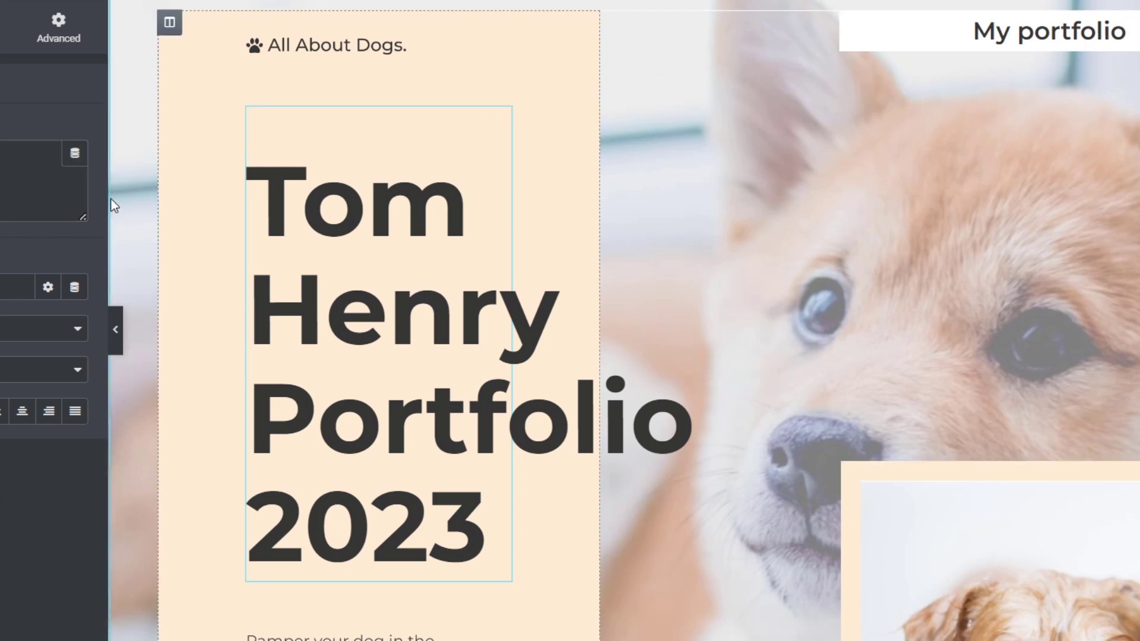
# Step: Explore the heading's style and advanced settings, trying classic colour and gradient backgrounds
pyautogui.click(4, 35)
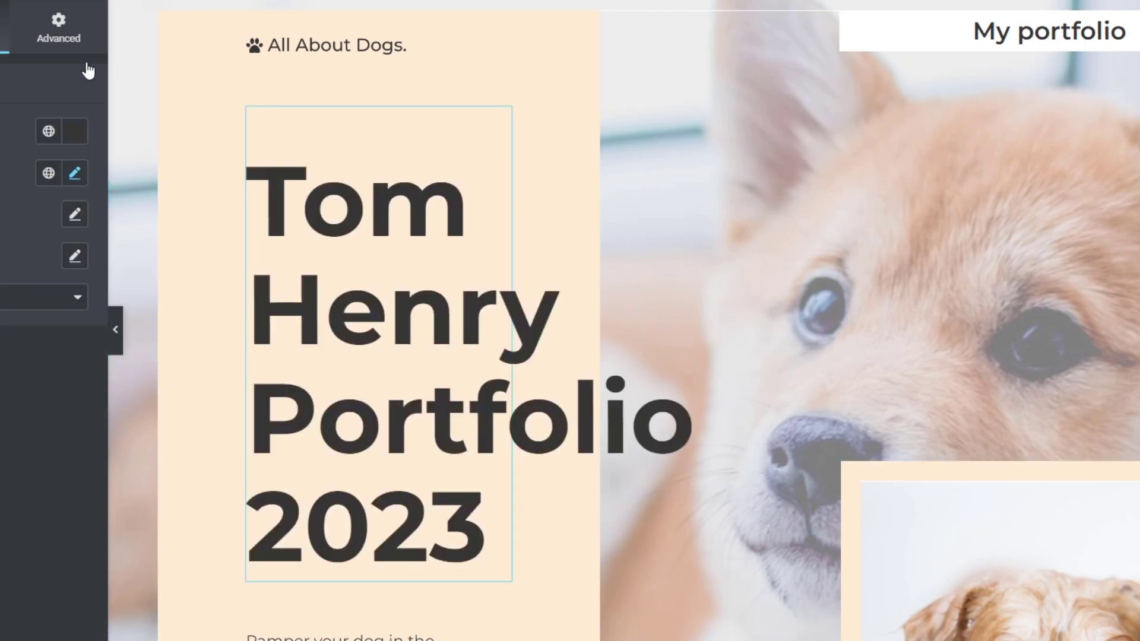
pyautogui.click(84, 42)
pyautogui.scroll(-5, 53, 321)
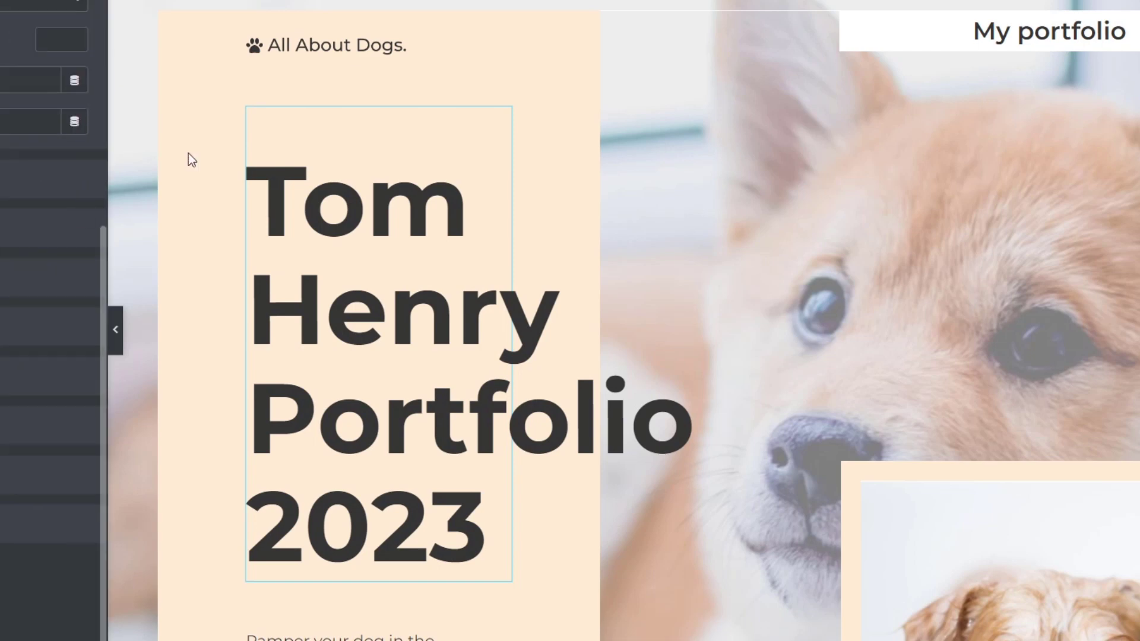
pyautogui.scroll(5, 81, 217)
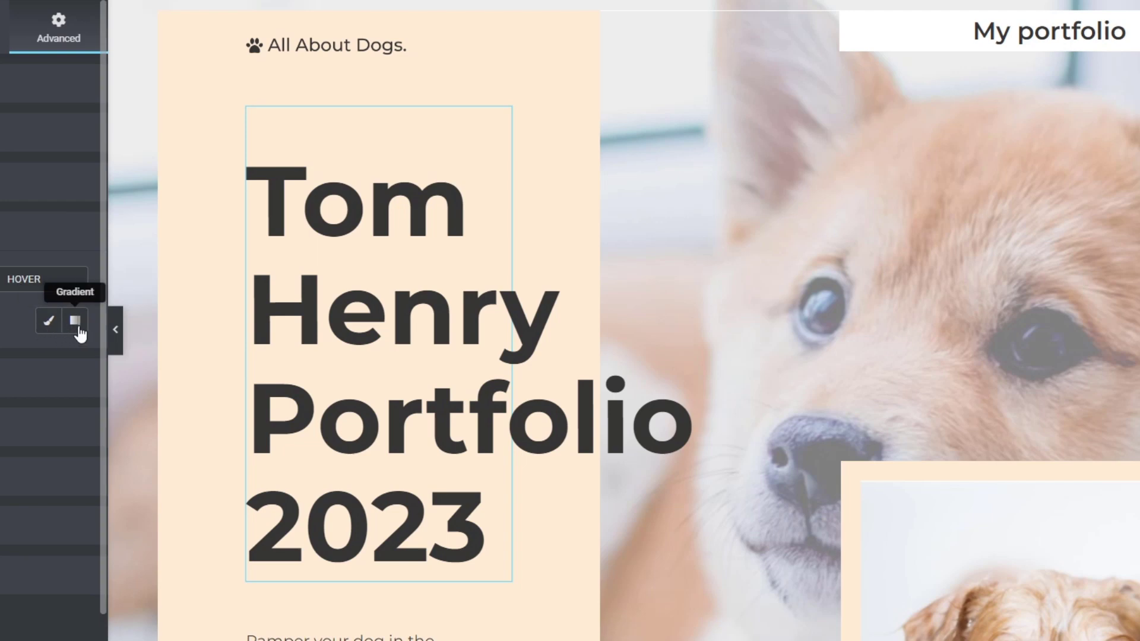
pyautogui.click(50, 324)
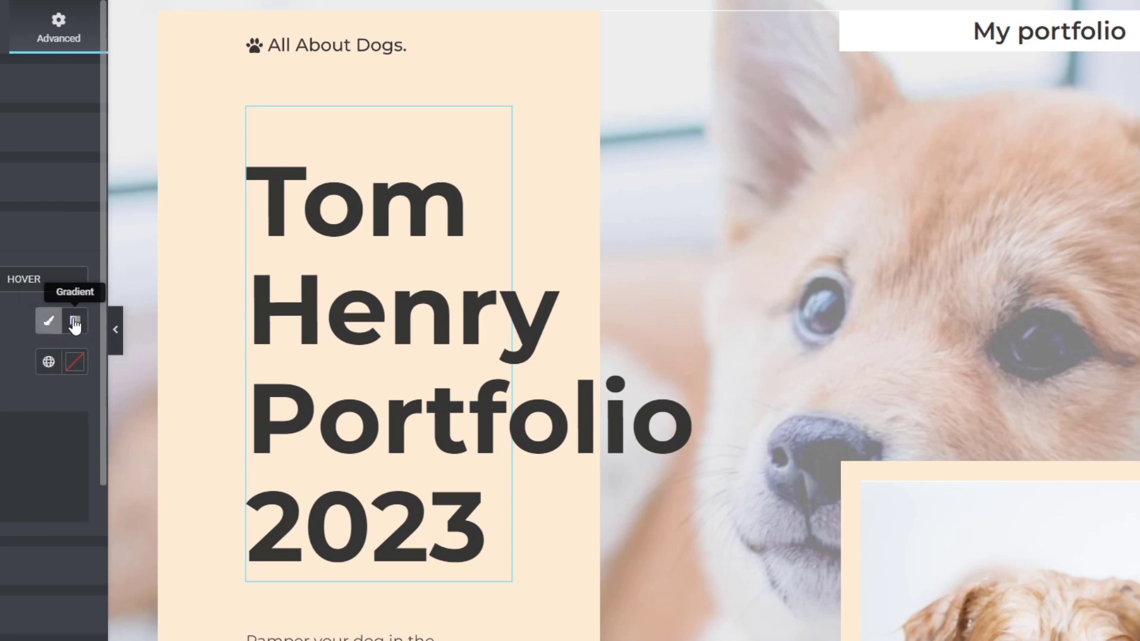
pyautogui.click(75, 321)
pyautogui.scroll(-6, 54, 356)
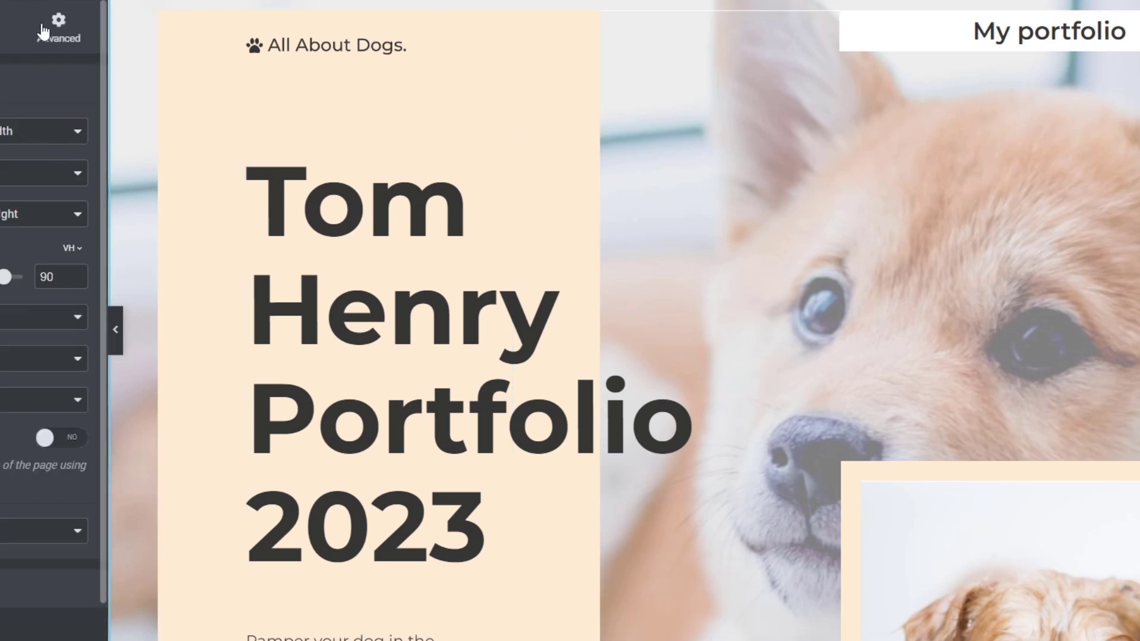
# Step: Select the hero section and open Insert from URL for its background image
pyautogui.click(4, 32)
pyautogui.click(35, 31)
pyautogui.click(4, 32)
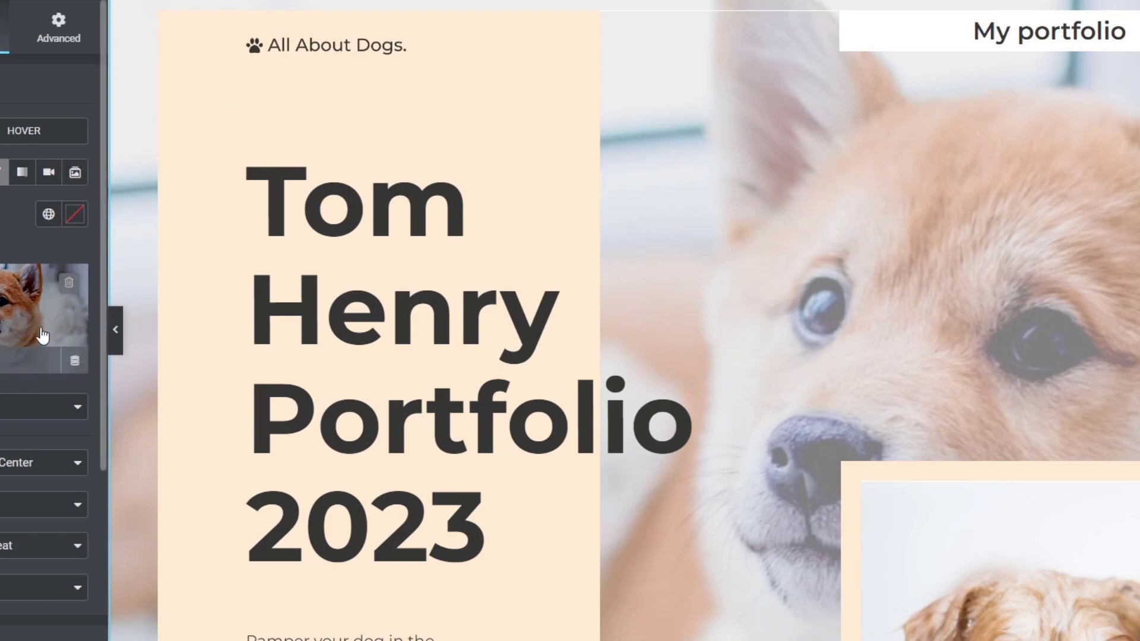
pyautogui.click(20, 363)
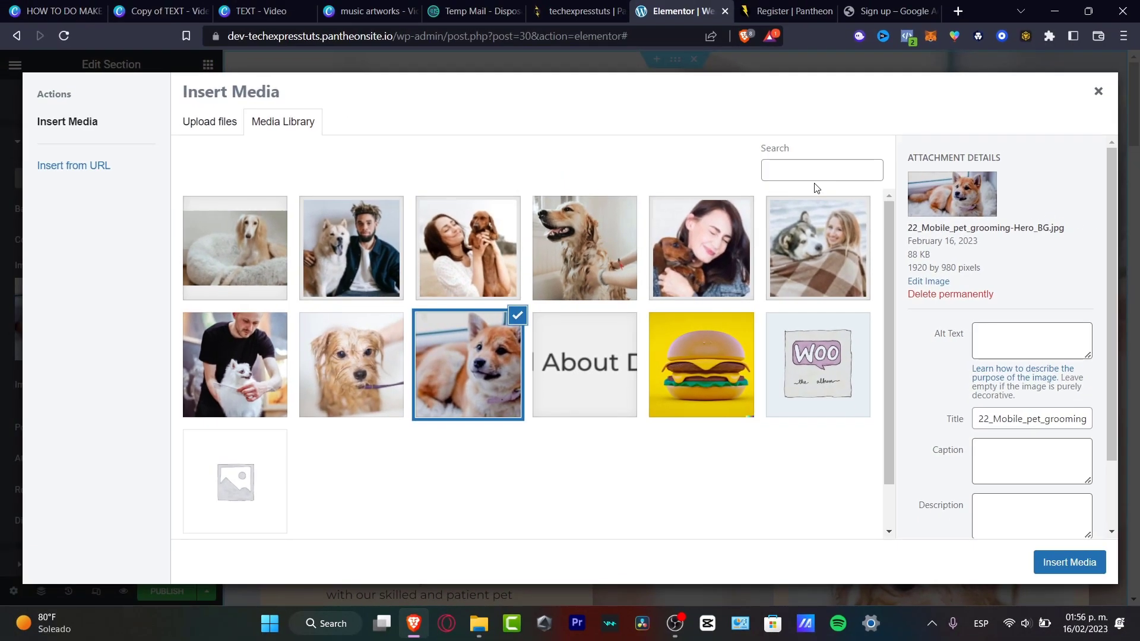
pyautogui.click(121, 174)
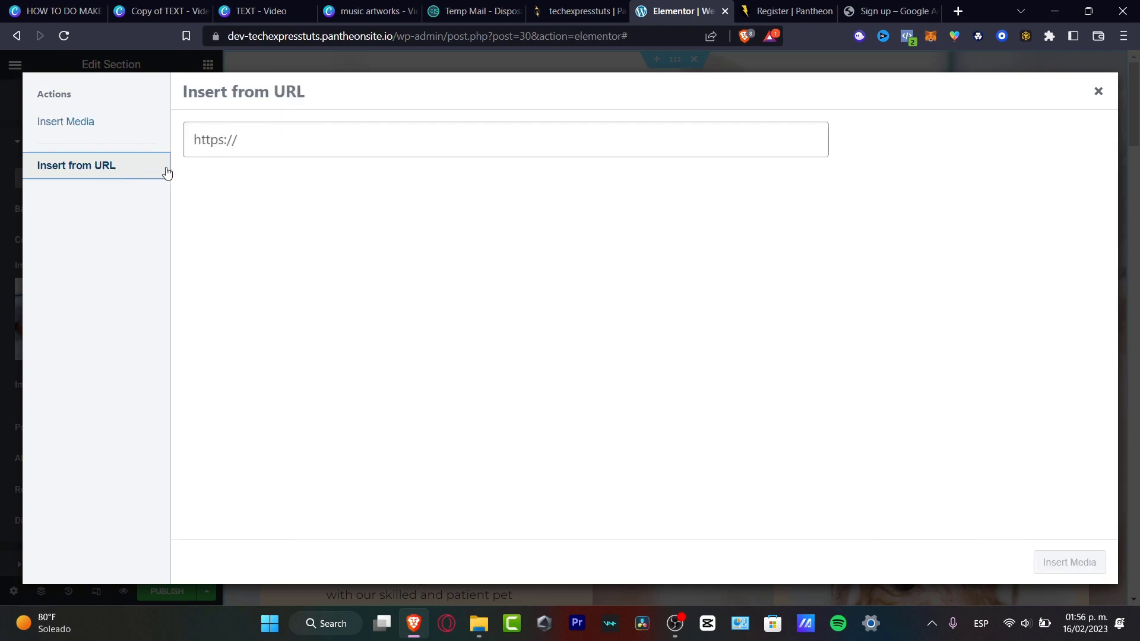
pyautogui.click(557, 138)
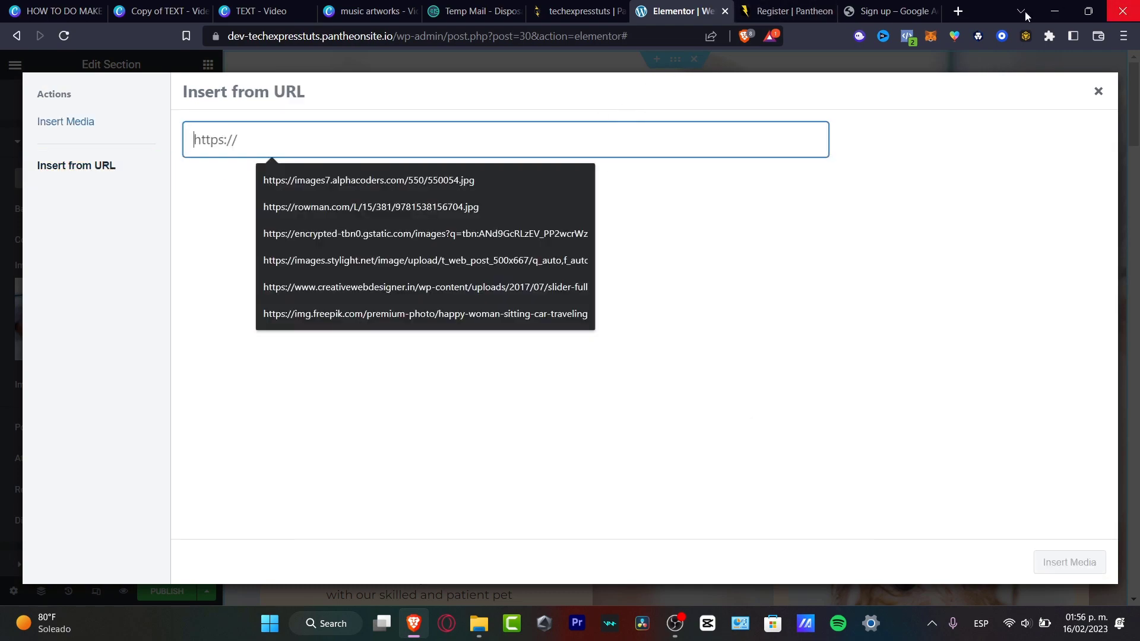
# Step: Search Google Images for 'photography wallpaper' in a new tab
pyautogui.click(958, 11)
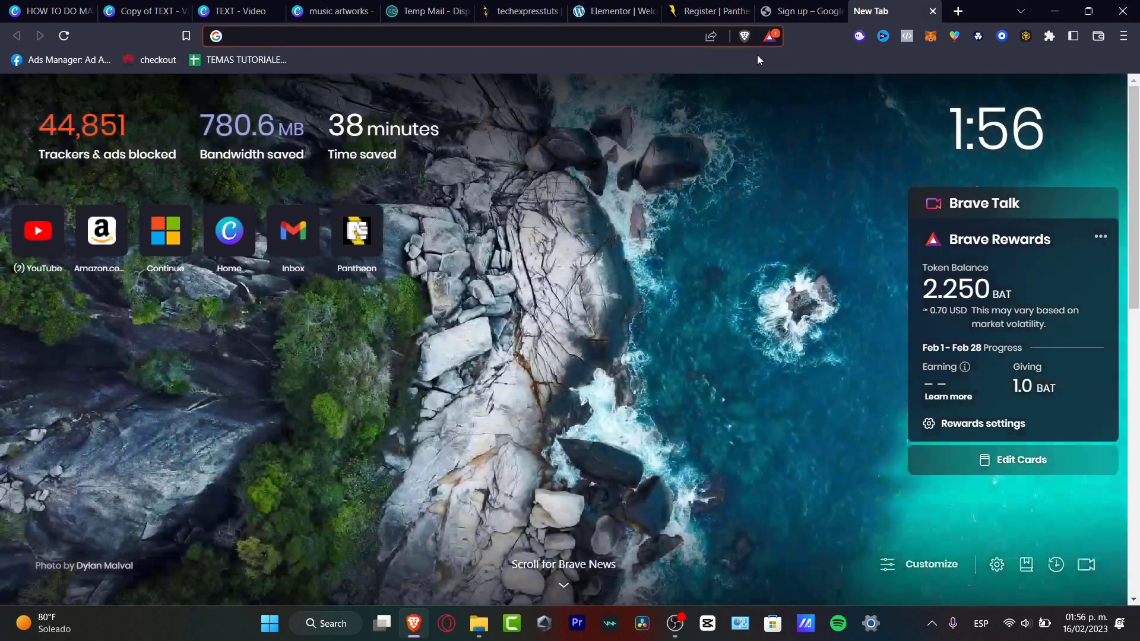
pyautogui.write('photohgrapy ')
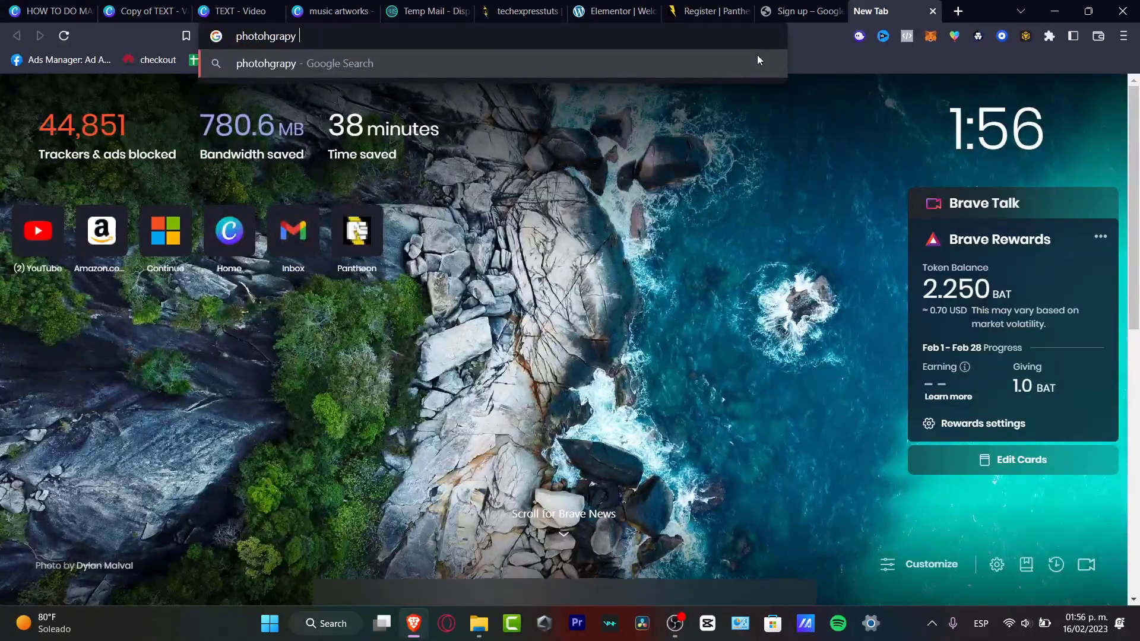
pyautogui.write('wallpape')
pyautogui.press('Return')
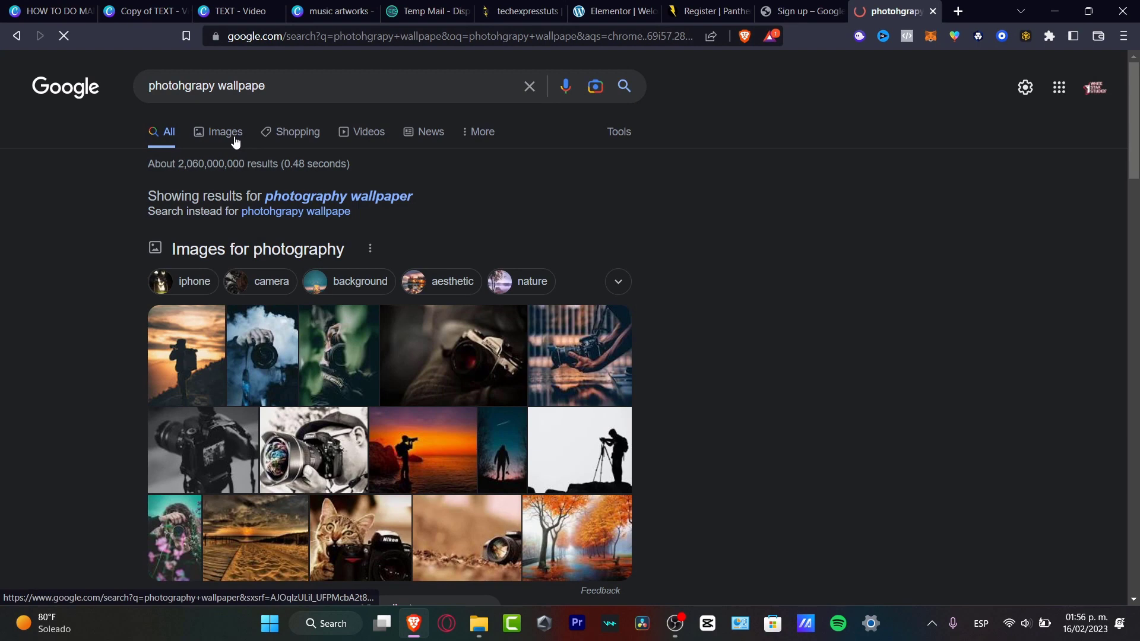
pyautogui.click(234, 137)
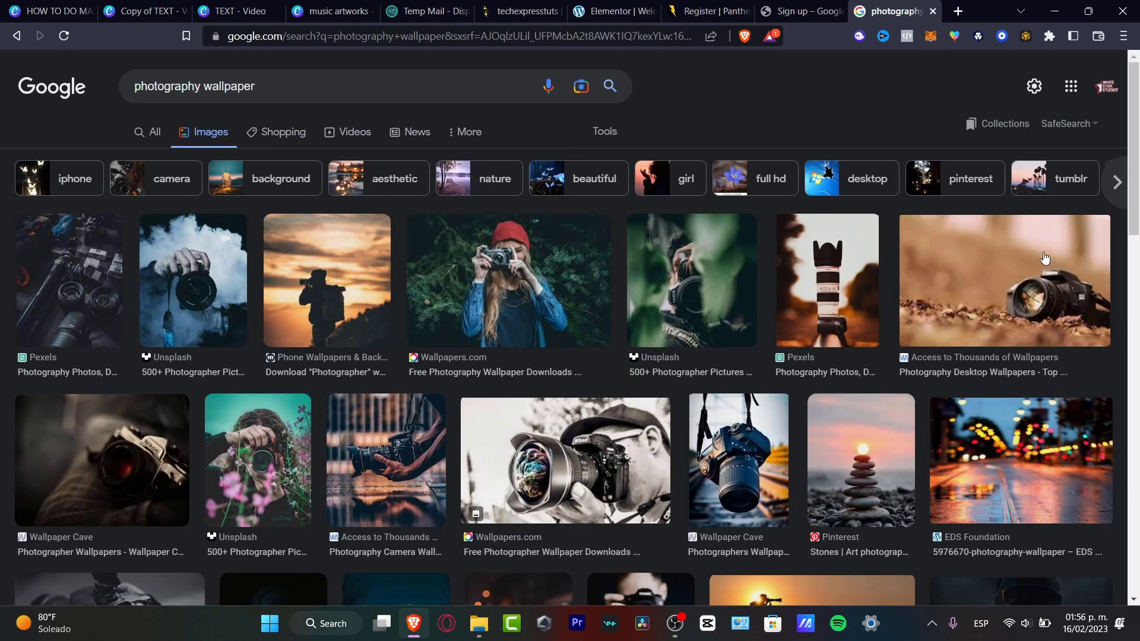
# Step: Copy the image address of the EDS Foundation street bokeh wallpaper
pyautogui.click(1019, 264)
pyautogui.scroll(-3, 493, 487)
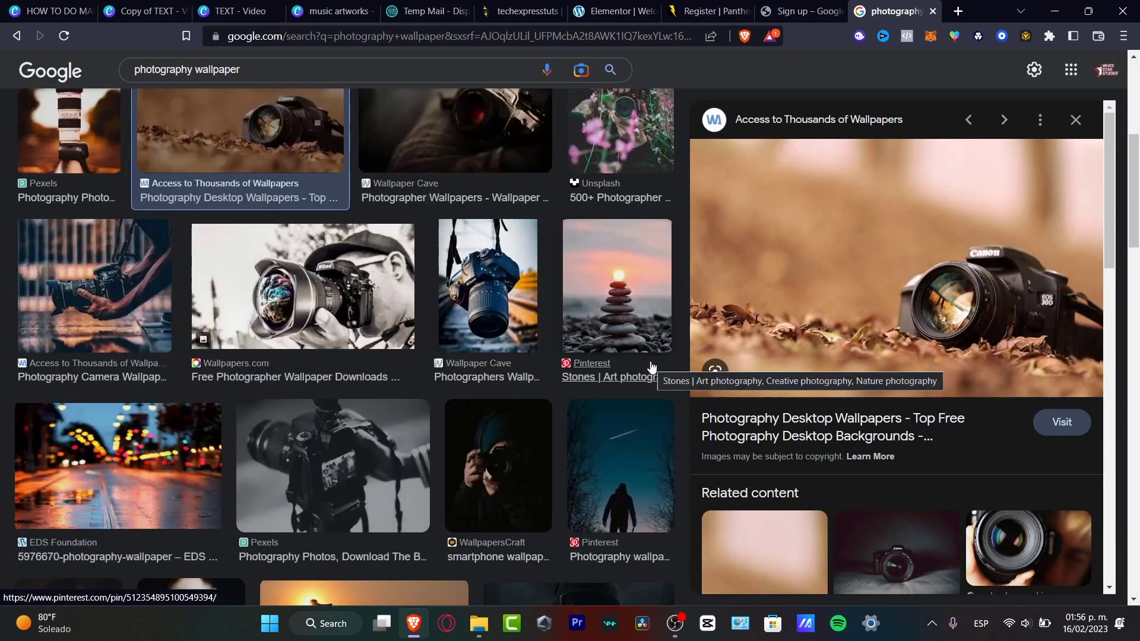
pyautogui.click(208, 458)
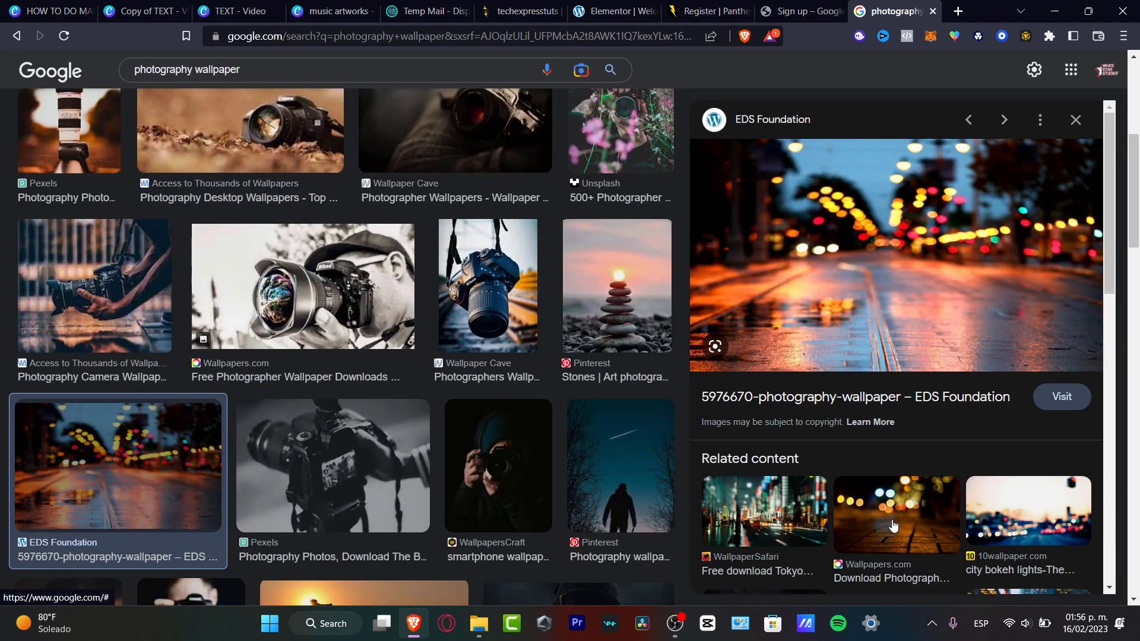
pyautogui.rightClick(837, 308)
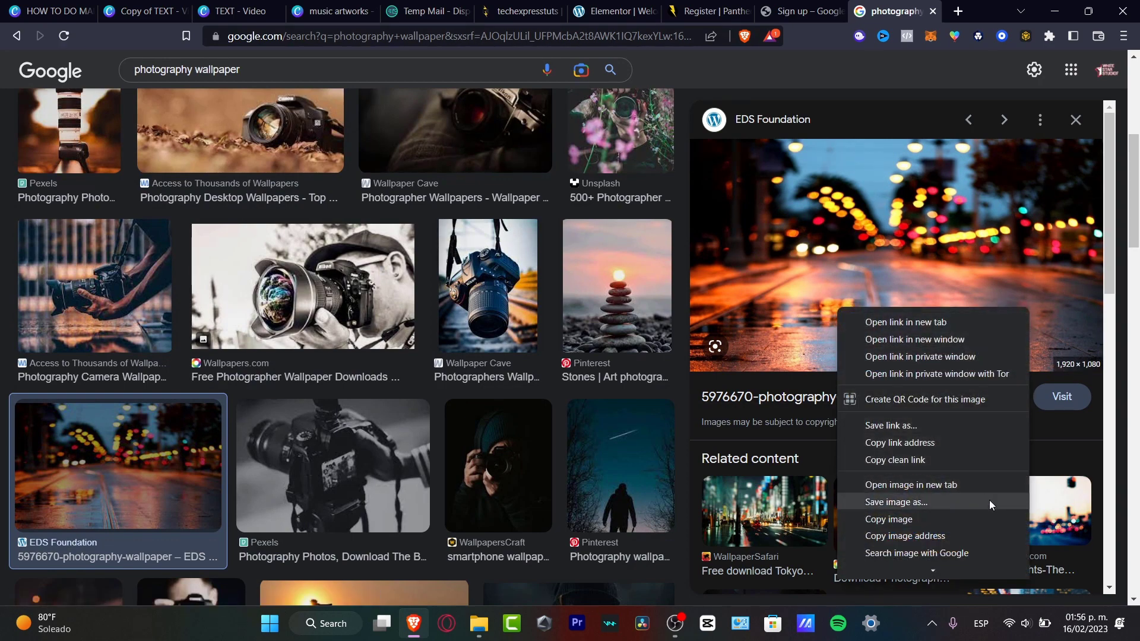
pyautogui.click(940, 536)
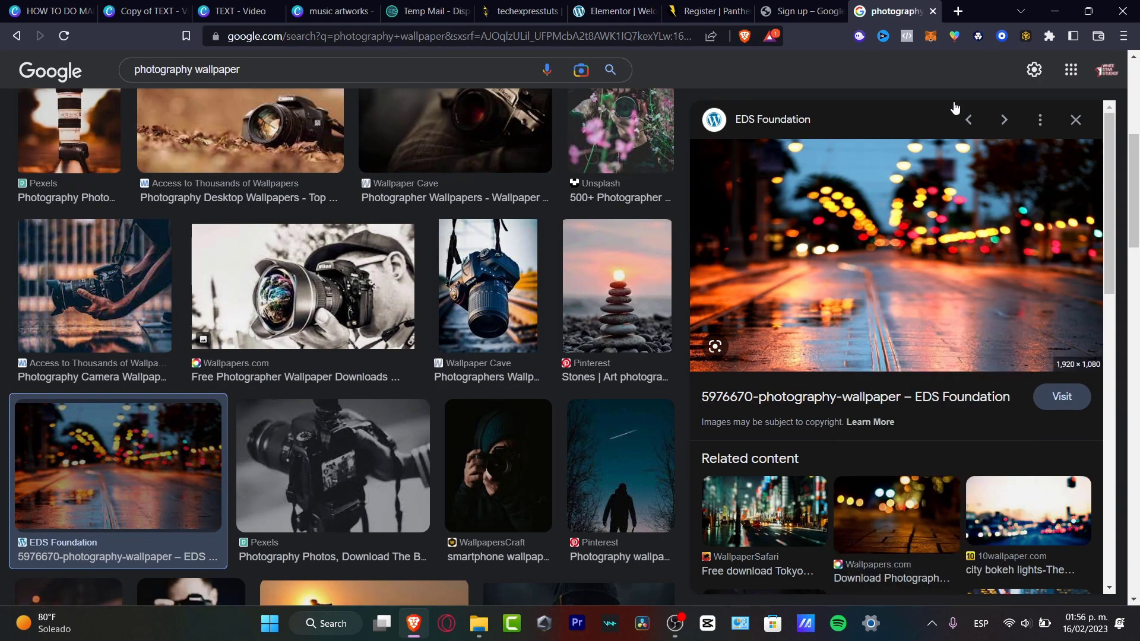
pyautogui.click(796, 7)
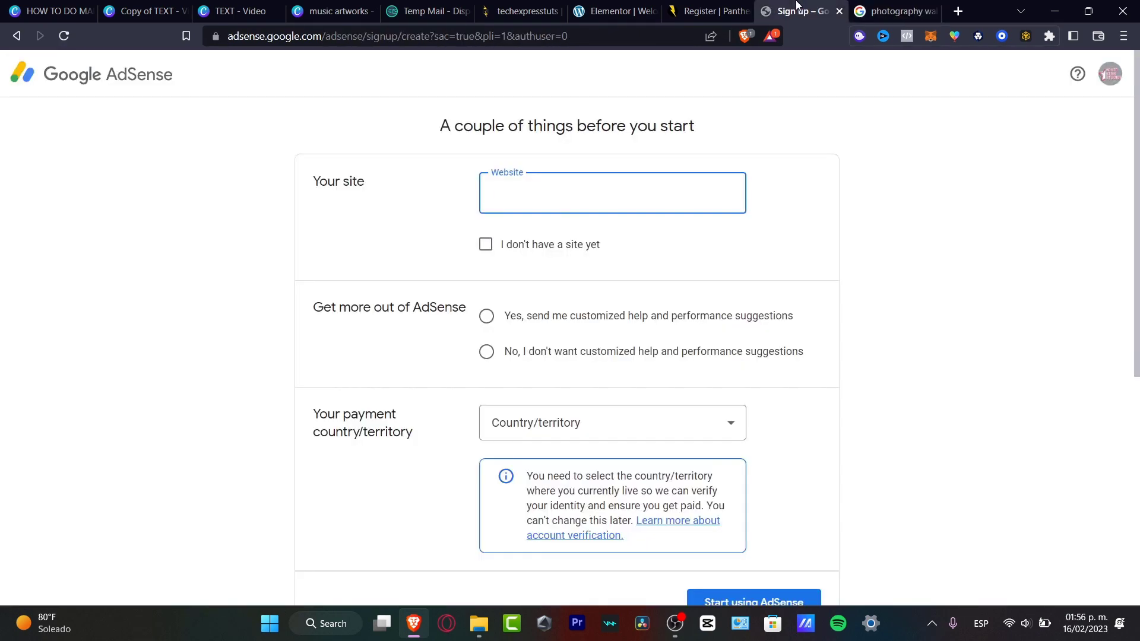
# Step: Paste the bokeh image URL and insert it as the section background
pyautogui.click(530, 9)
pyautogui.click(607, 9)
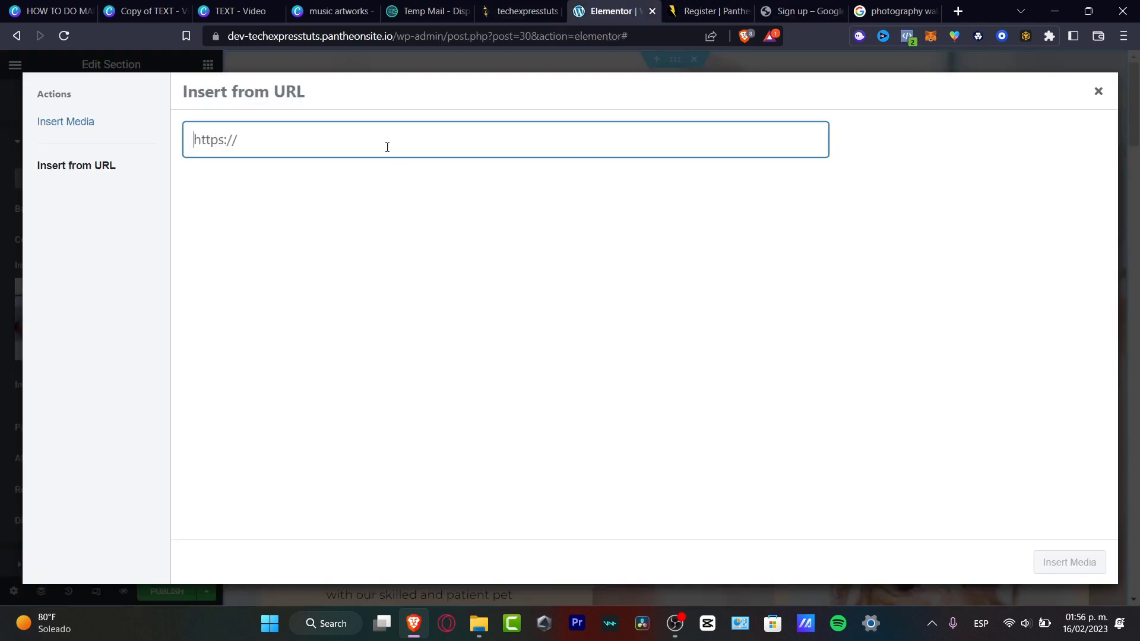
pyautogui.hotkey('ctrl', 'v')
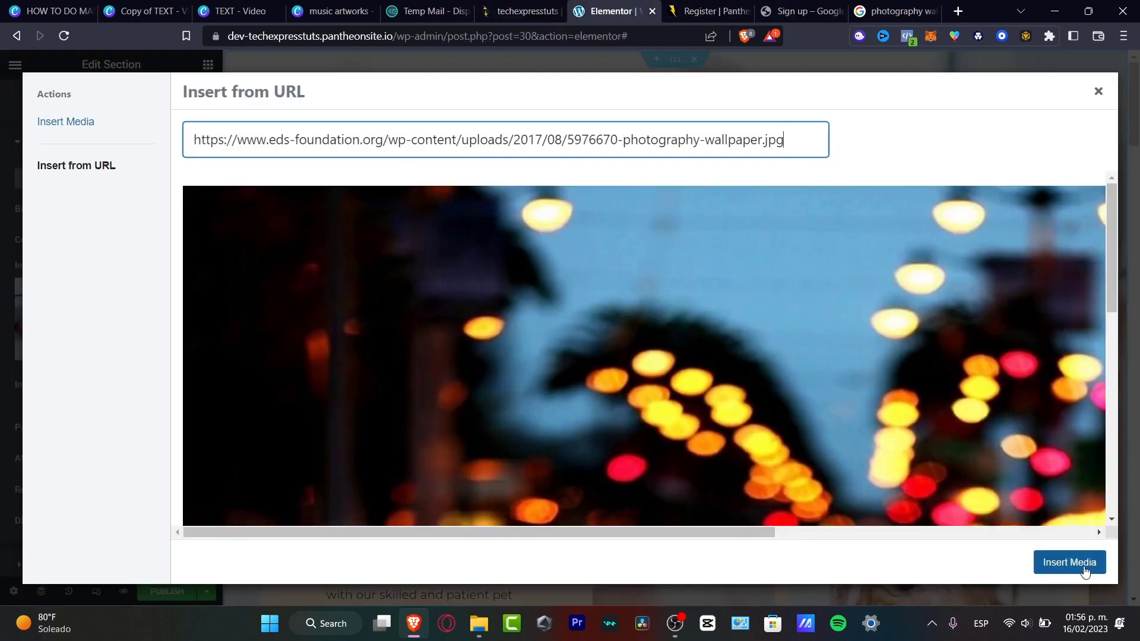
pyautogui.click(1087, 568)
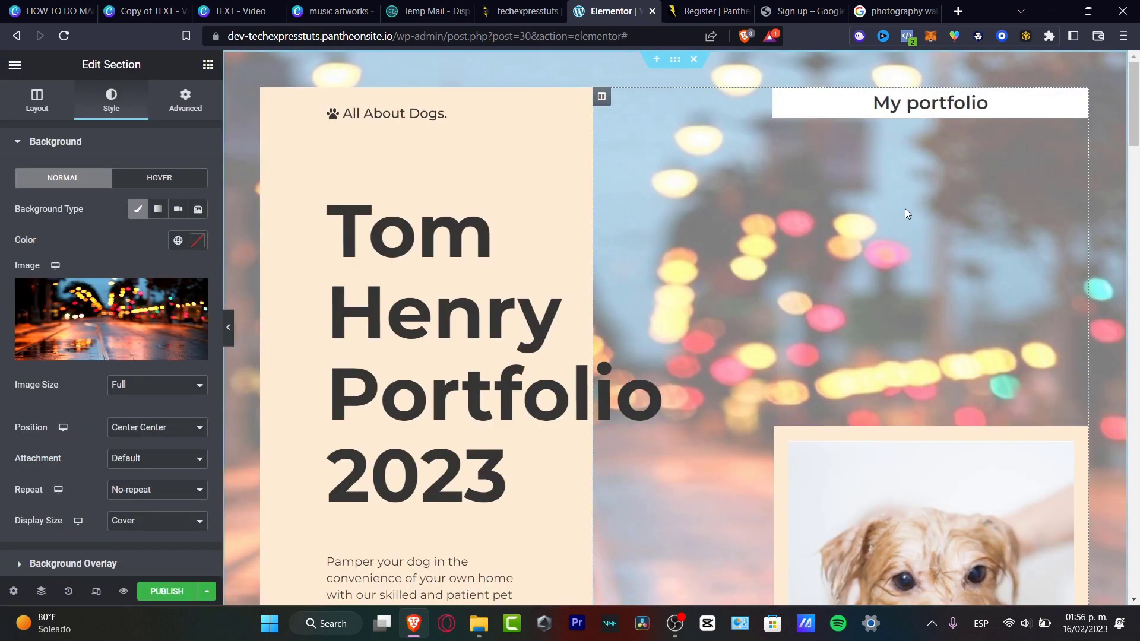
# Step: Copy the image address of the hanging camera wallpaper from the results
pyautogui.click(894, 11)
pyautogui.click(487, 285)
pyautogui.rightClick(942, 375)
pyautogui.click(852, 282)
pyautogui.click(802, 10)
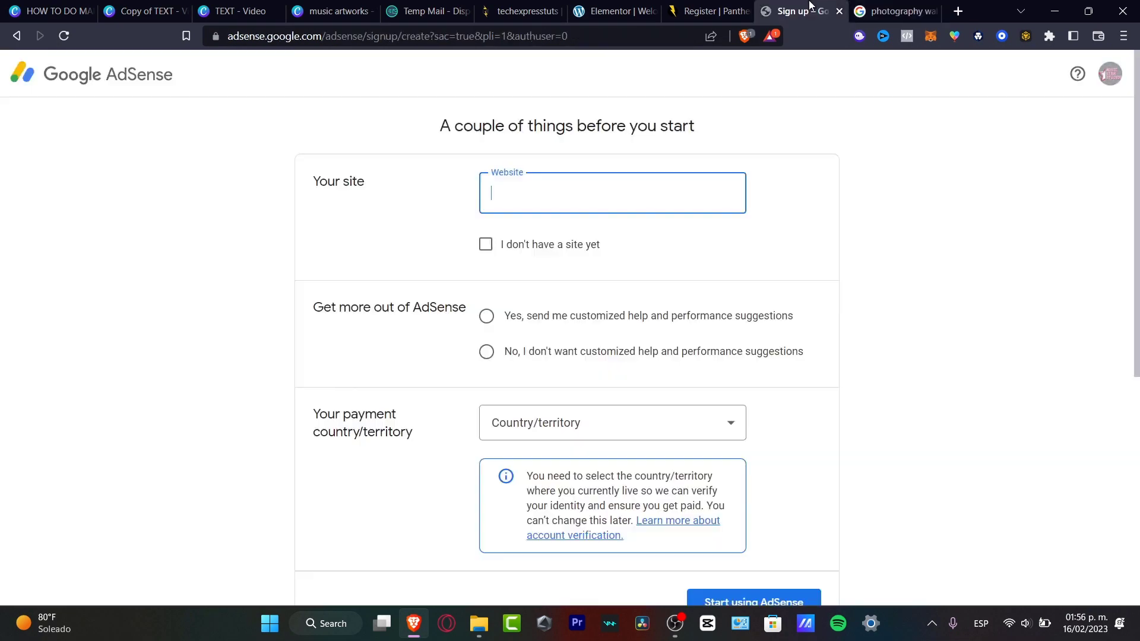
pyautogui.click(612, 10)
# Step: Replace the dog photo with the camera image by pasting its URL into Insert from URL
pyautogui.scroll(-4, 968, 386)
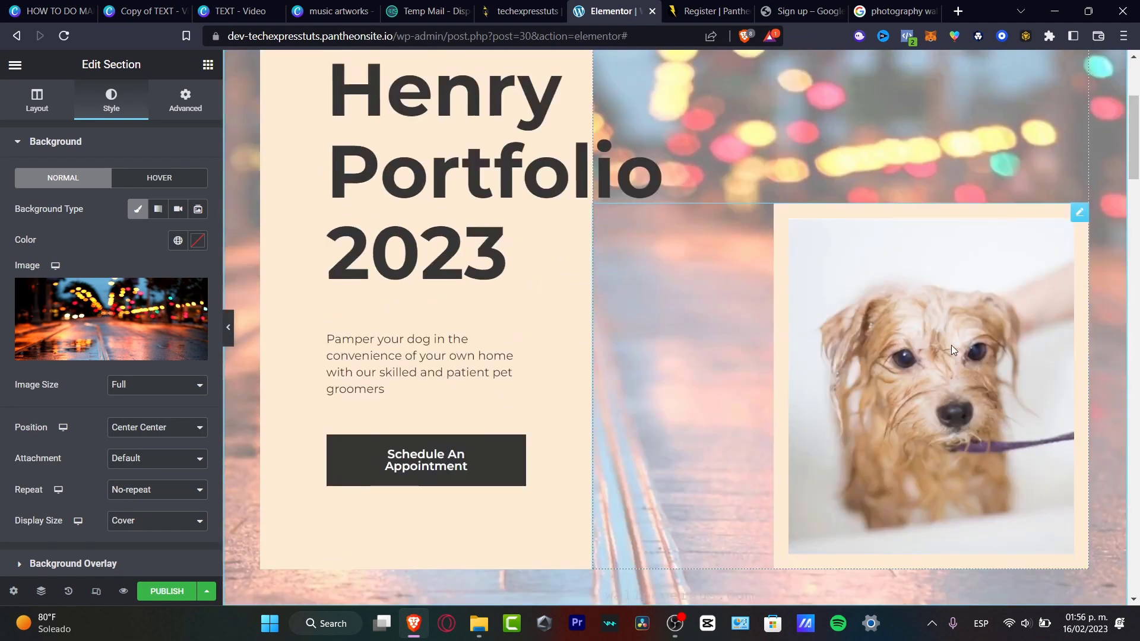
pyautogui.click(957, 365)
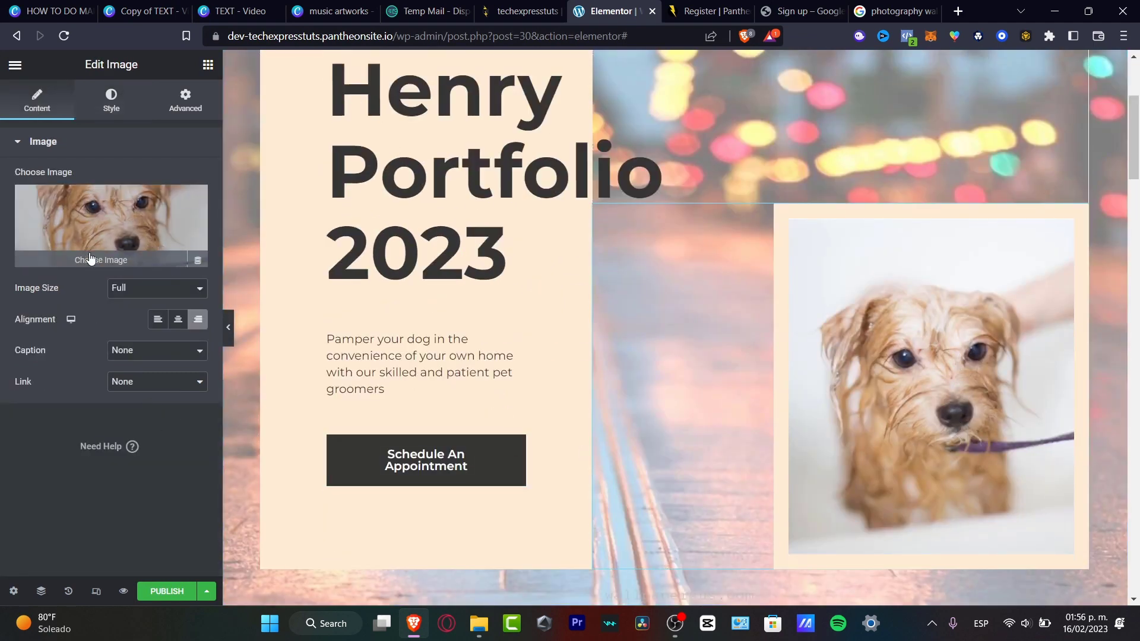
pyautogui.click(198, 256)
pyautogui.click(181, 217)
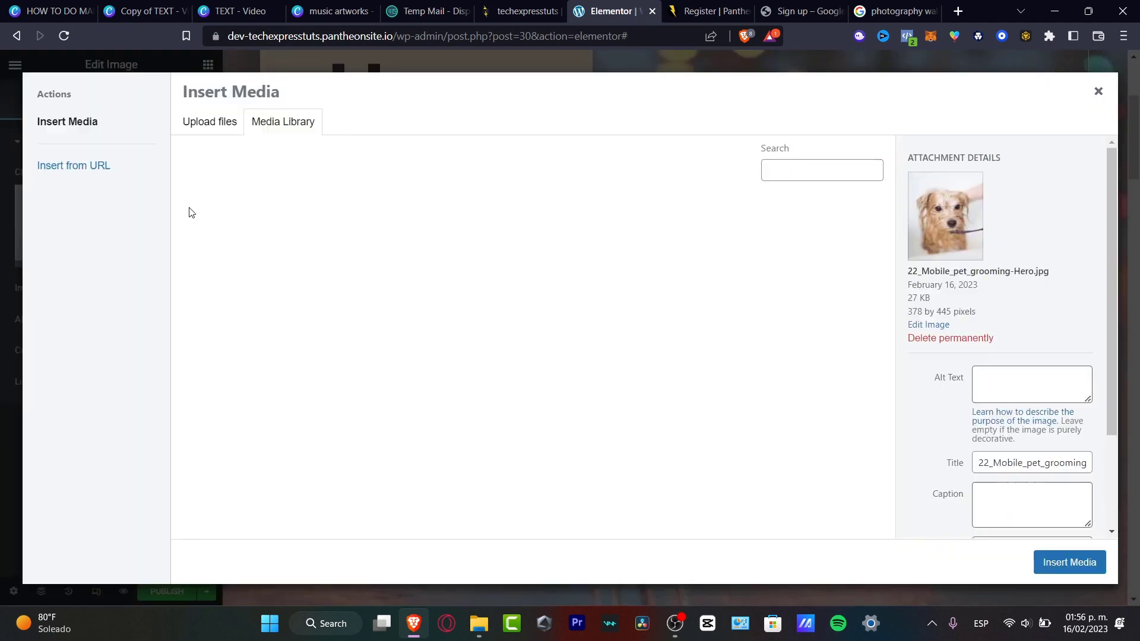
pyautogui.click(101, 165)
pyautogui.click(293, 140)
pyautogui.hotkey('ctrl', 'v')
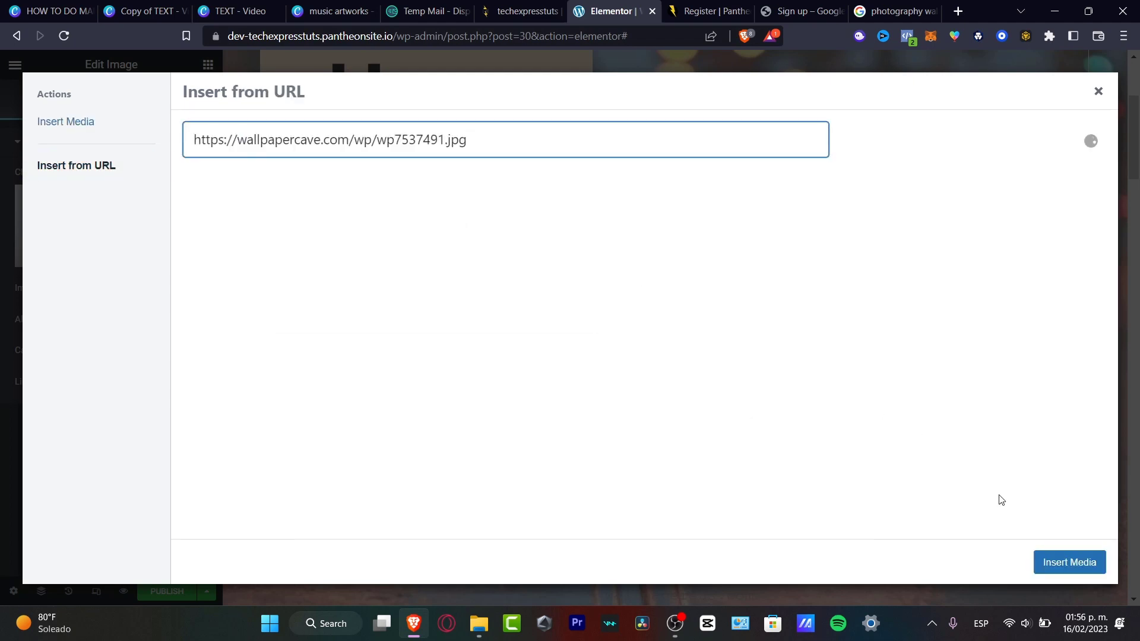
pyautogui.click(1070, 563)
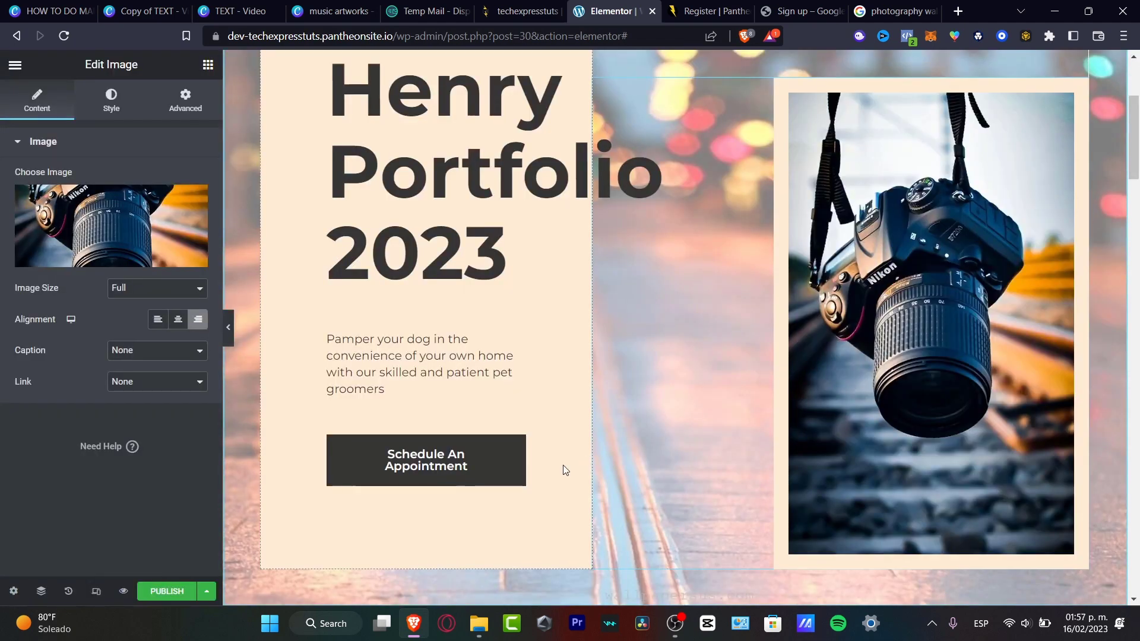
pyautogui.scroll(3, 563, 465)
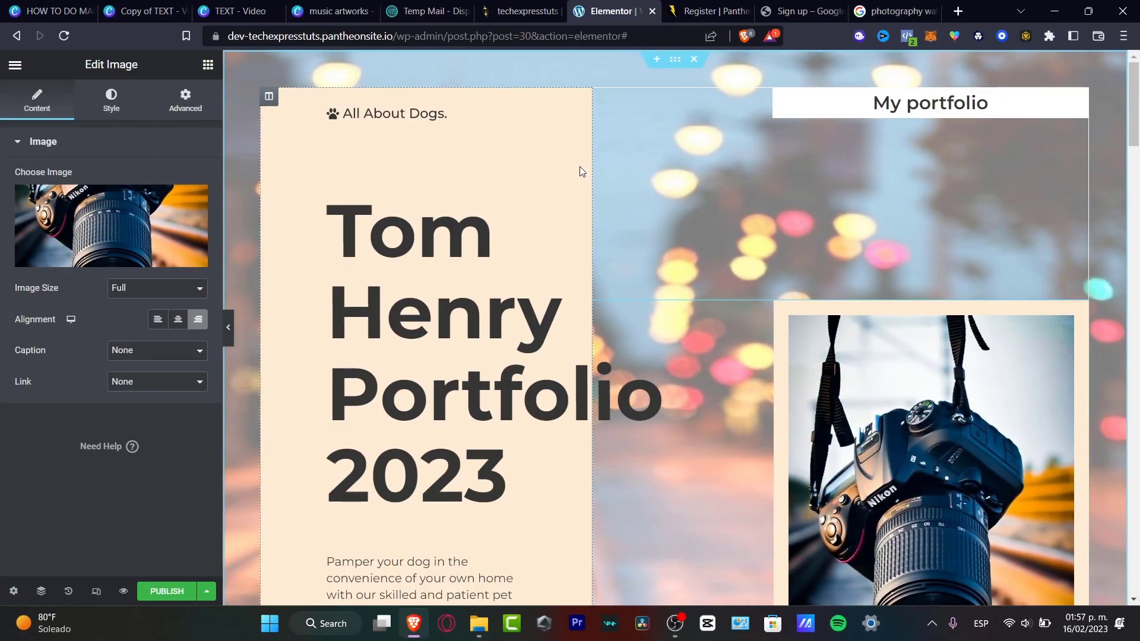
# Step: Set the title column's background colour to black (#000000)
pyautogui.click(269, 97)
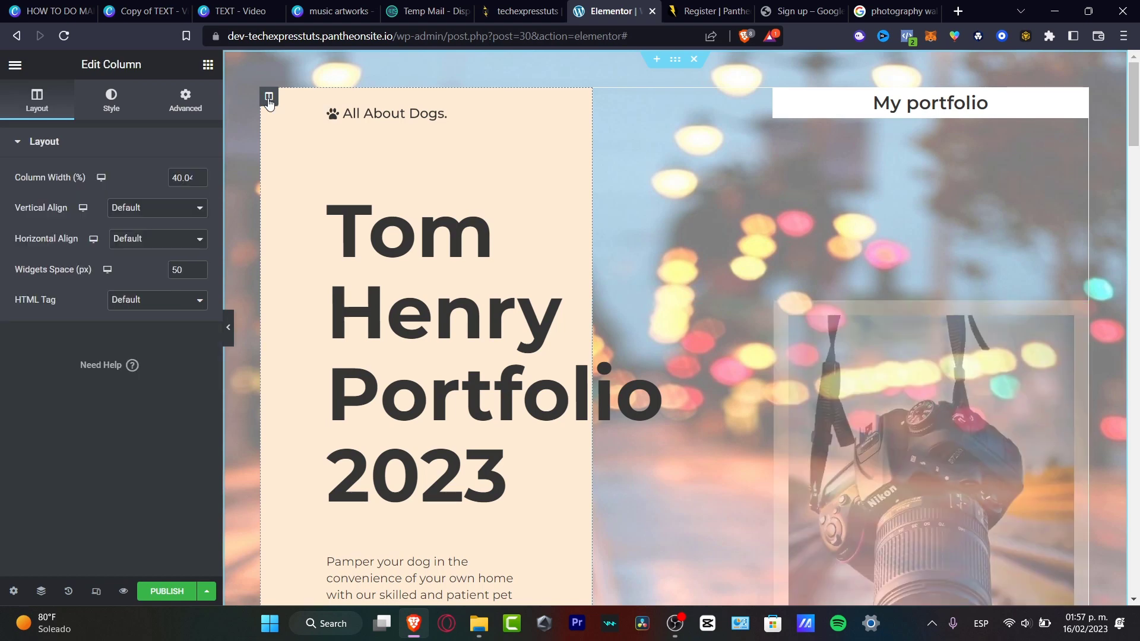
pyautogui.click(117, 101)
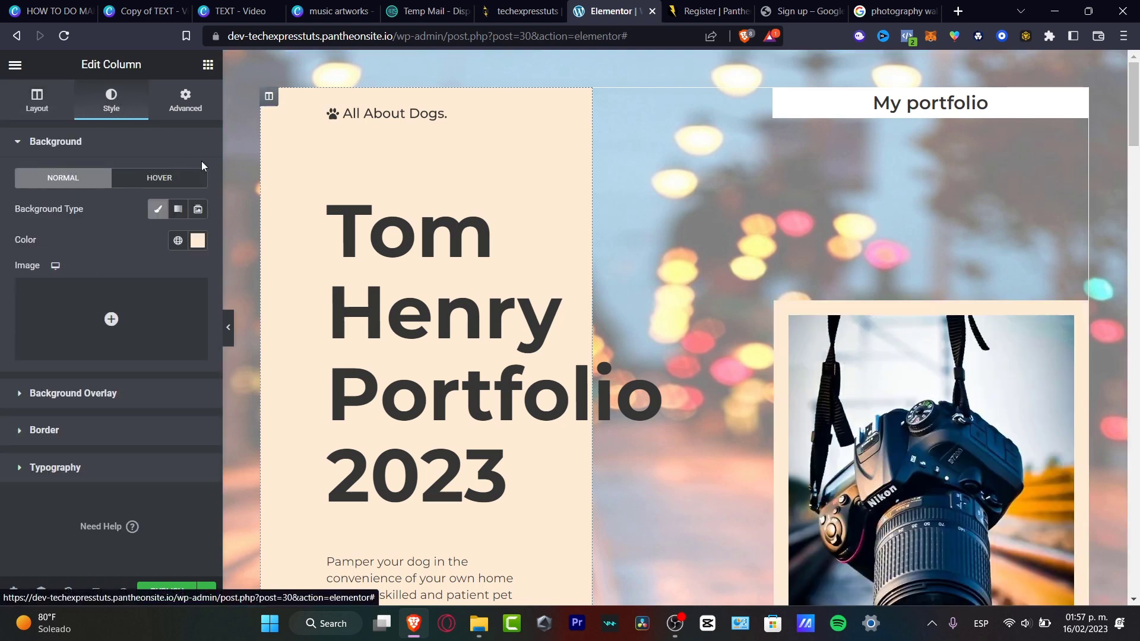
pyautogui.click(199, 239)
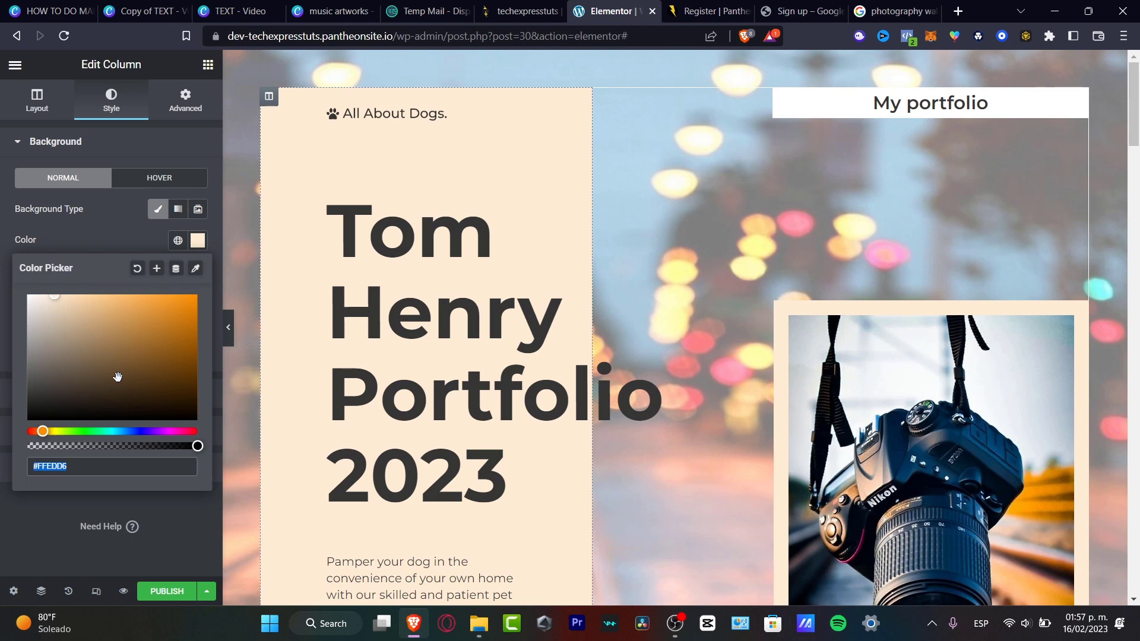
pyautogui.moveTo(106, 396); pyautogui.dragTo(199, 439)
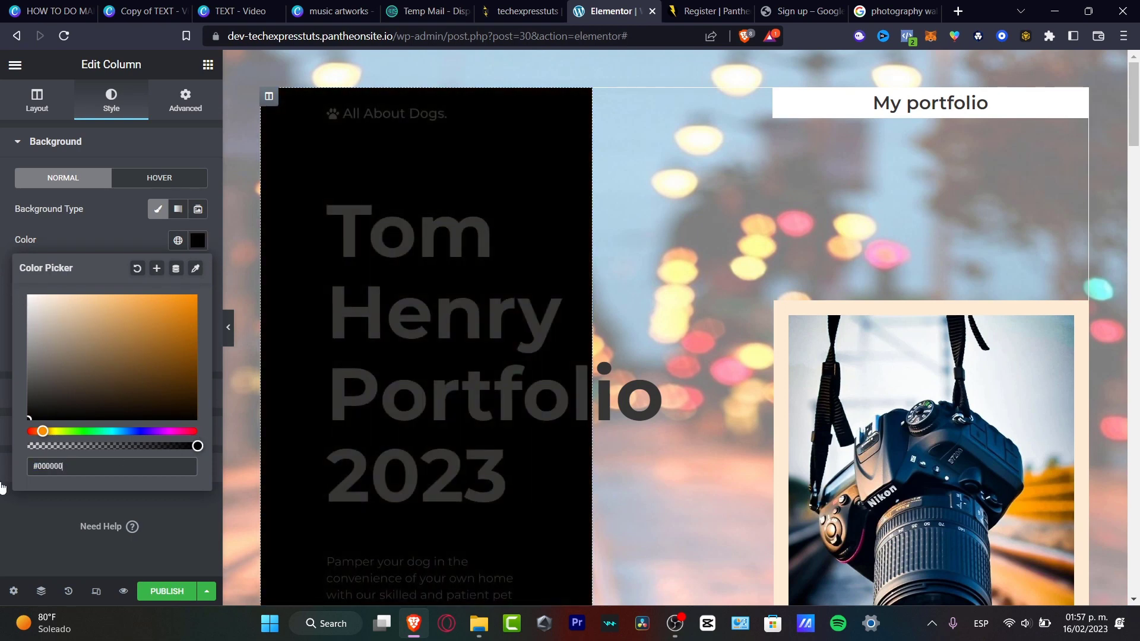
# Step: Select the 'Portfolio 2023' heading and highlight its full title text
pyautogui.click(508, 314)
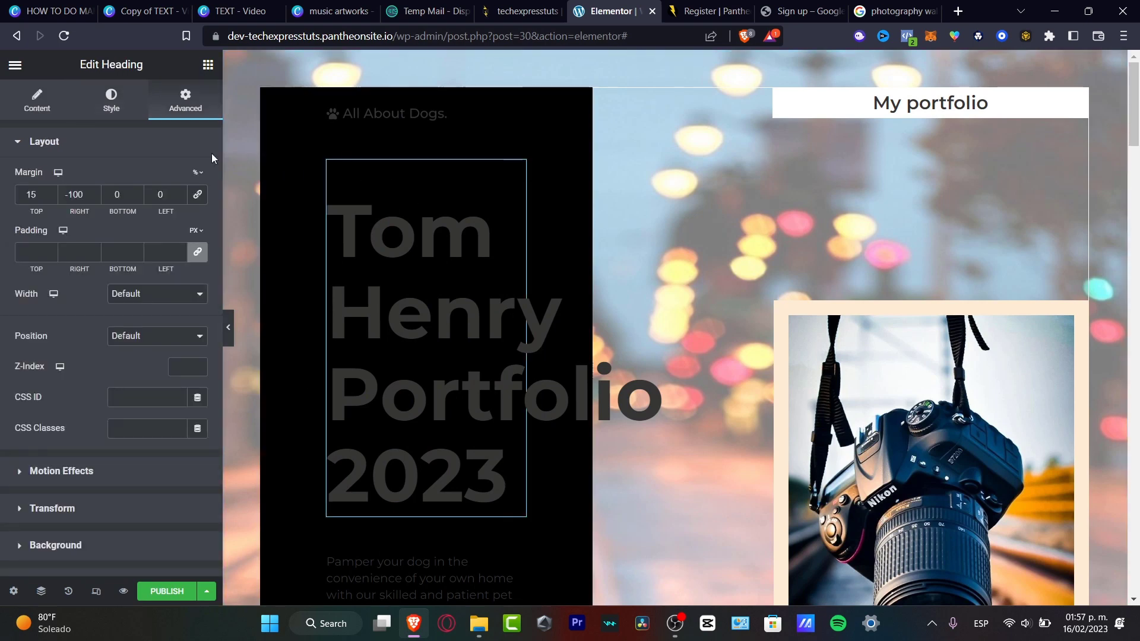
pyautogui.click(114, 104)
pyautogui.click(37, 100)
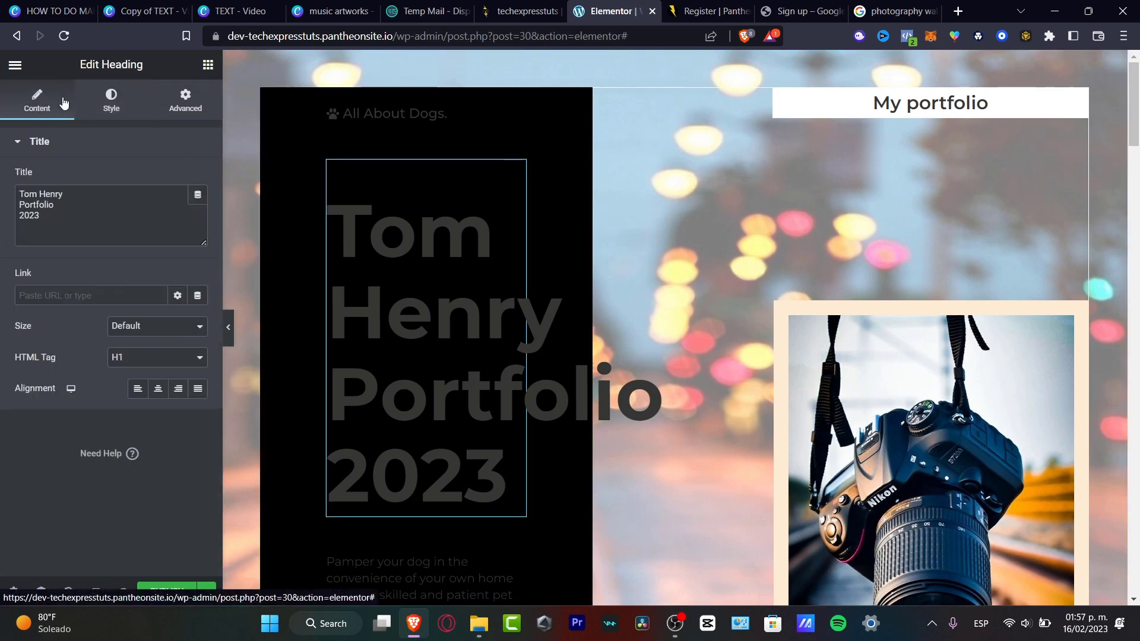
pyautogui.doubleClick(475, 395)
pyautogui.moveTo(521, 472)
pyautogui.mouseDown()
pyautogui.moveTo(427, 239)
pyautogui.moveTo(314, 183)
pyautogui.mouseUp()
pyautogui.click(515, 173)
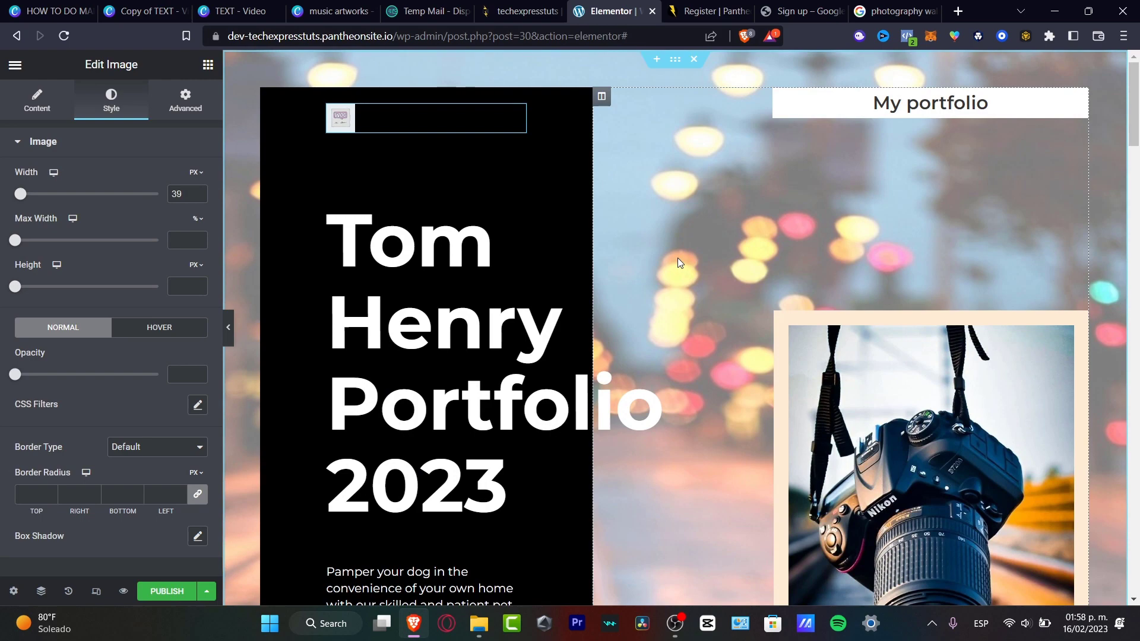
# Step: Apply a Fade In entrance animation to the 'Pamper your dog' paragraph under Motion Effects
pyautogui.scroll(-3, 678, 258)
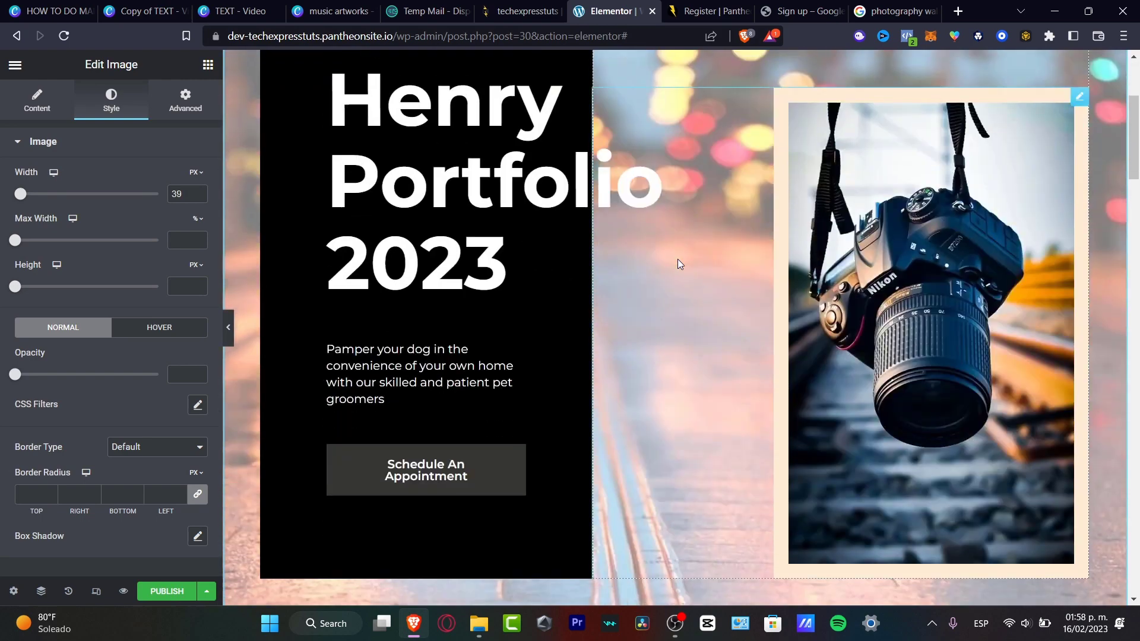
pyautogui.scroll(-3, 678, 264)
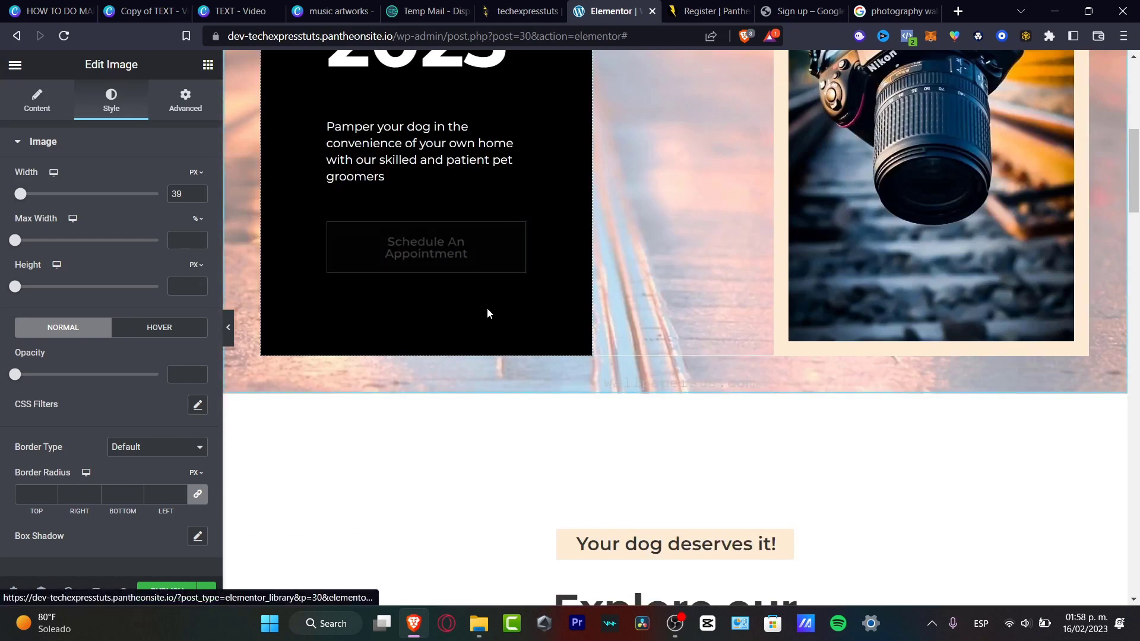
pyautogui.click(455, 176)
pyautogui.click(189, 107)
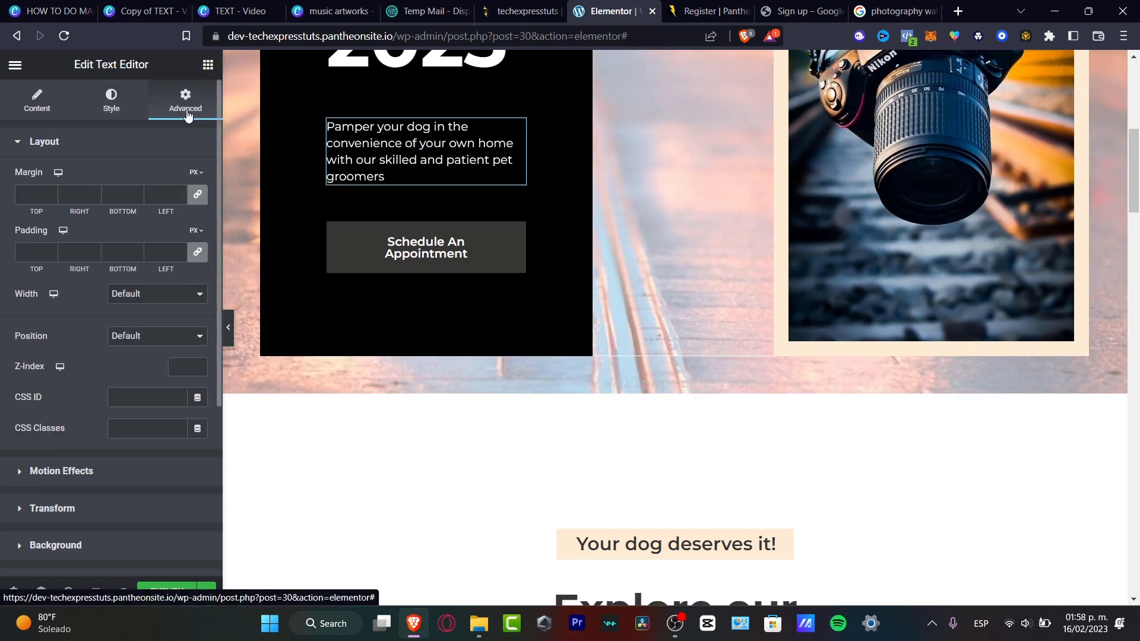
pyautogui.click(89, 473)
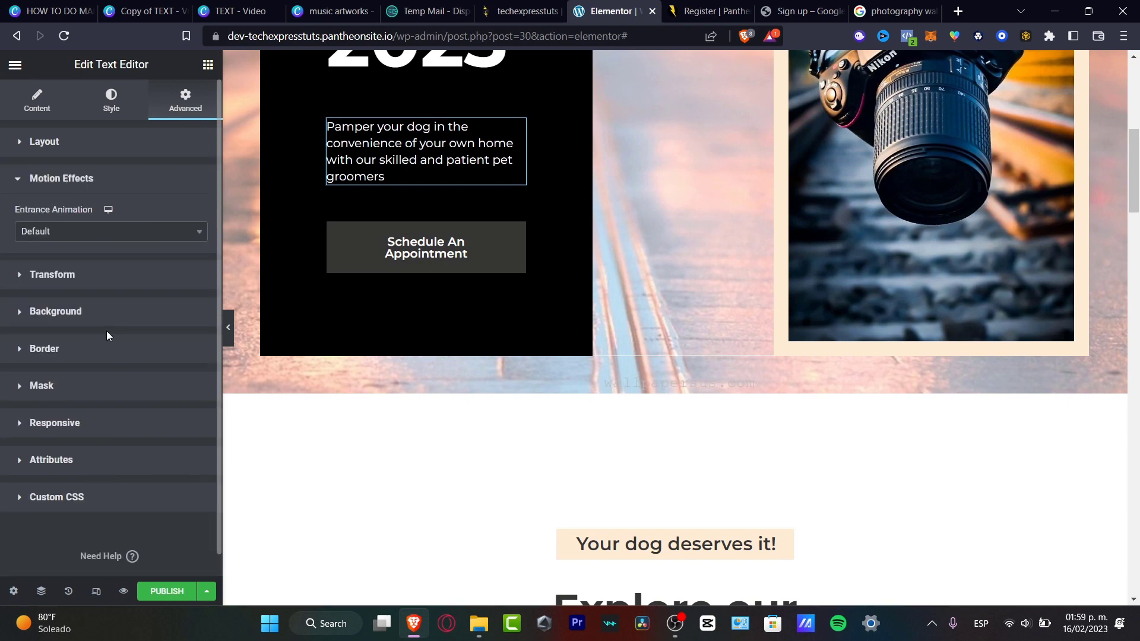
pyautogui.click(84, 233)
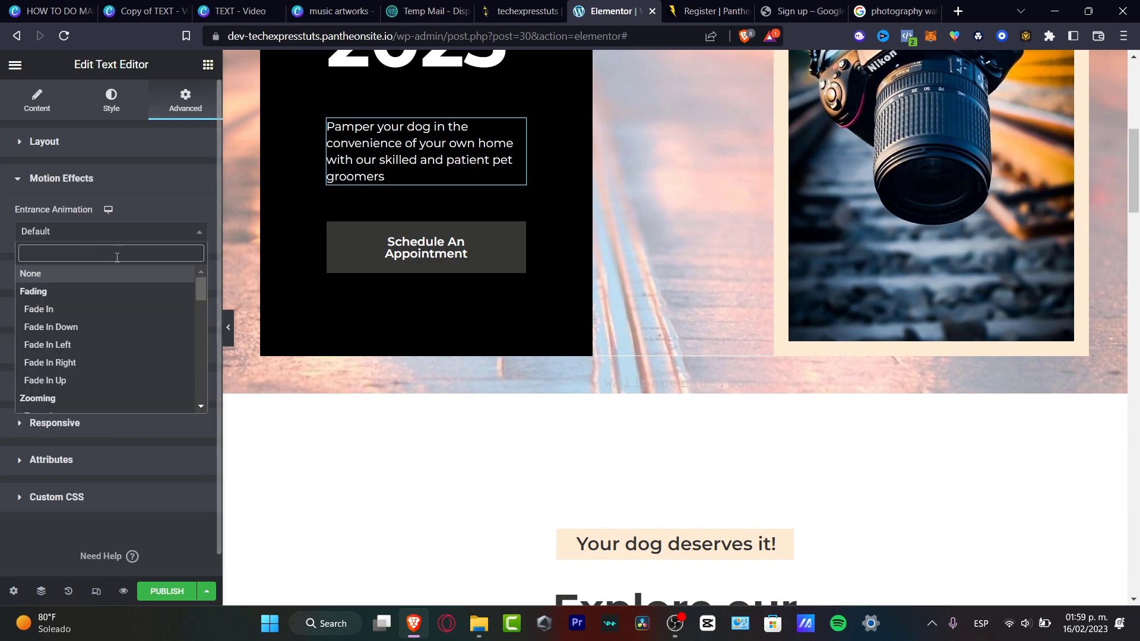
pyautogui.click(92, 309)
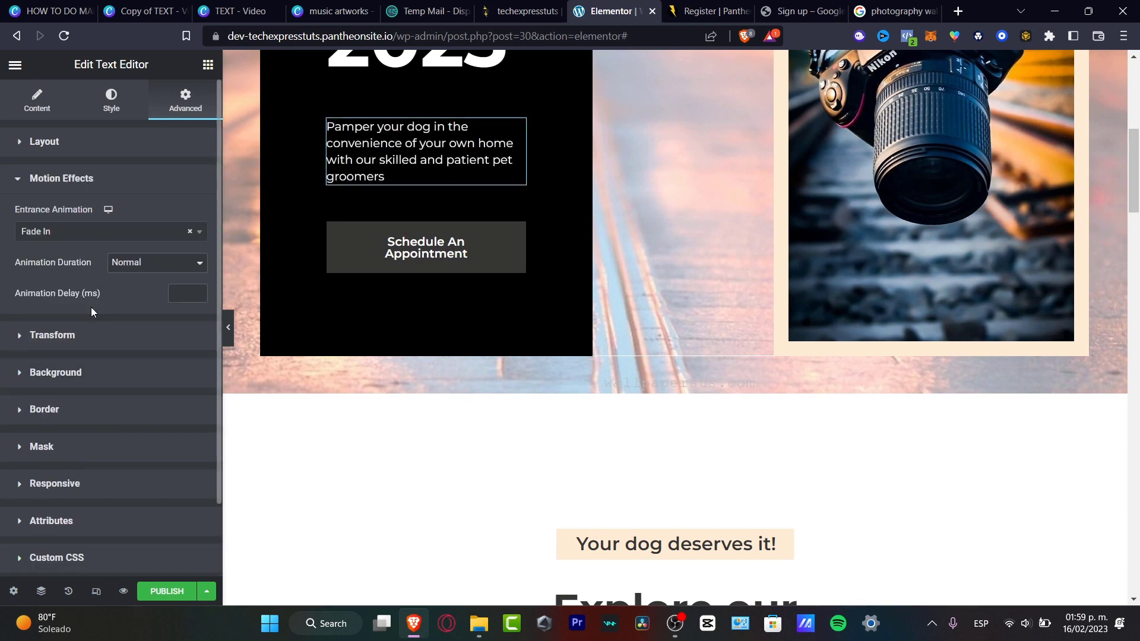
pyautogui.scroll(-4, 525, 341)
pyautogui.click(703, 324)
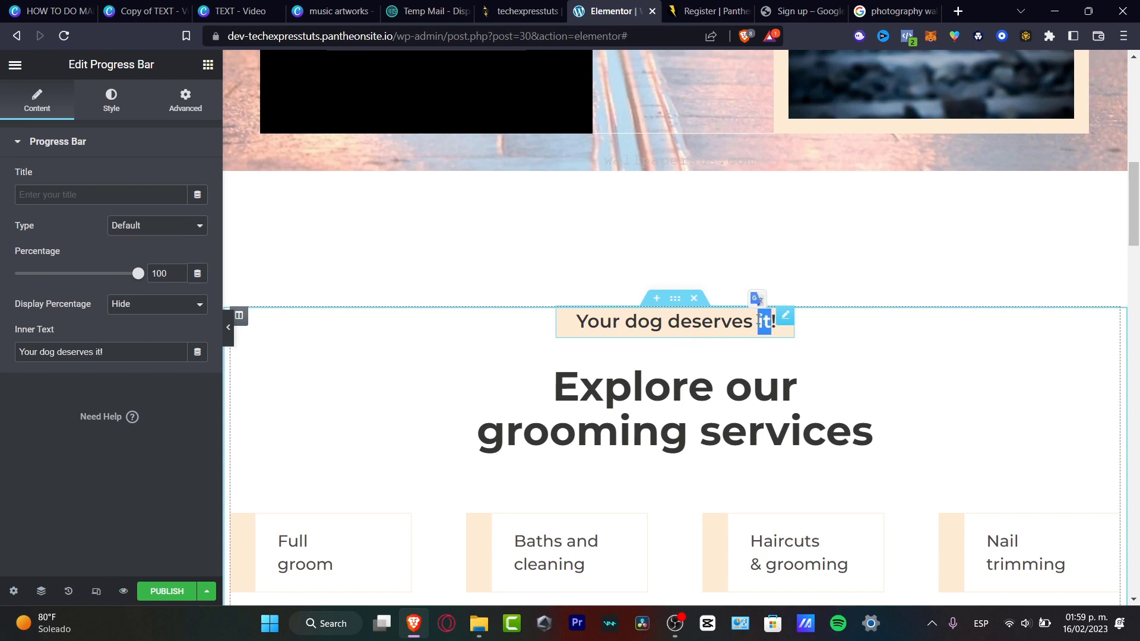
# Step: Replace the 'Your dog deserves it!' label text with 'About me'
pyautogui.tripleClick(764, 321)
pyautogui.write('About me')
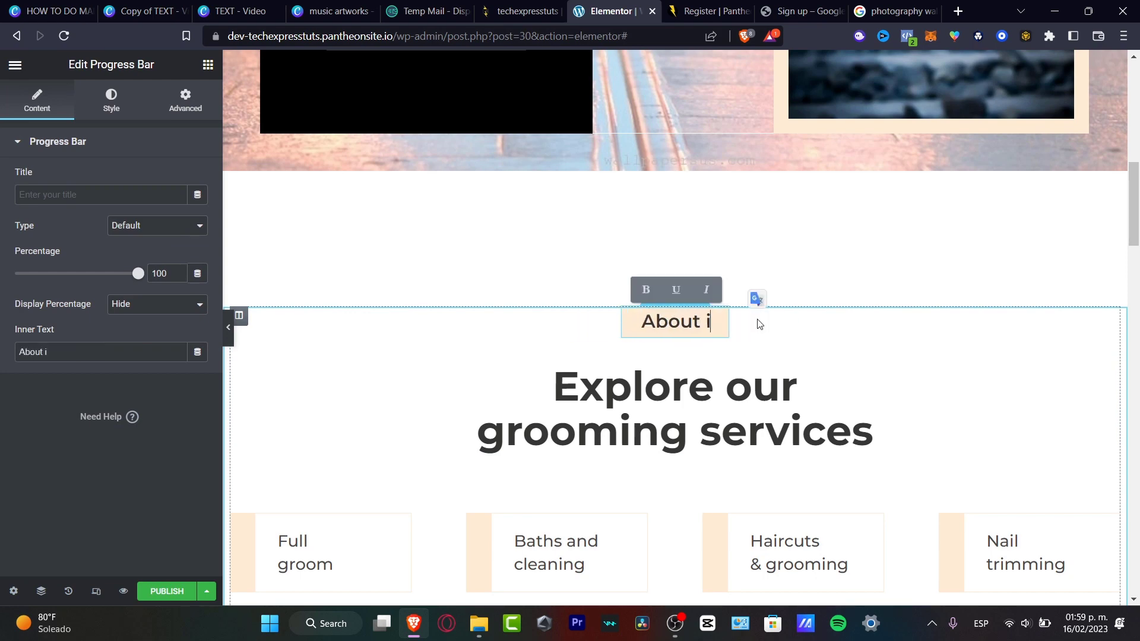
pyautogui.scroll(-3, 907, 410)
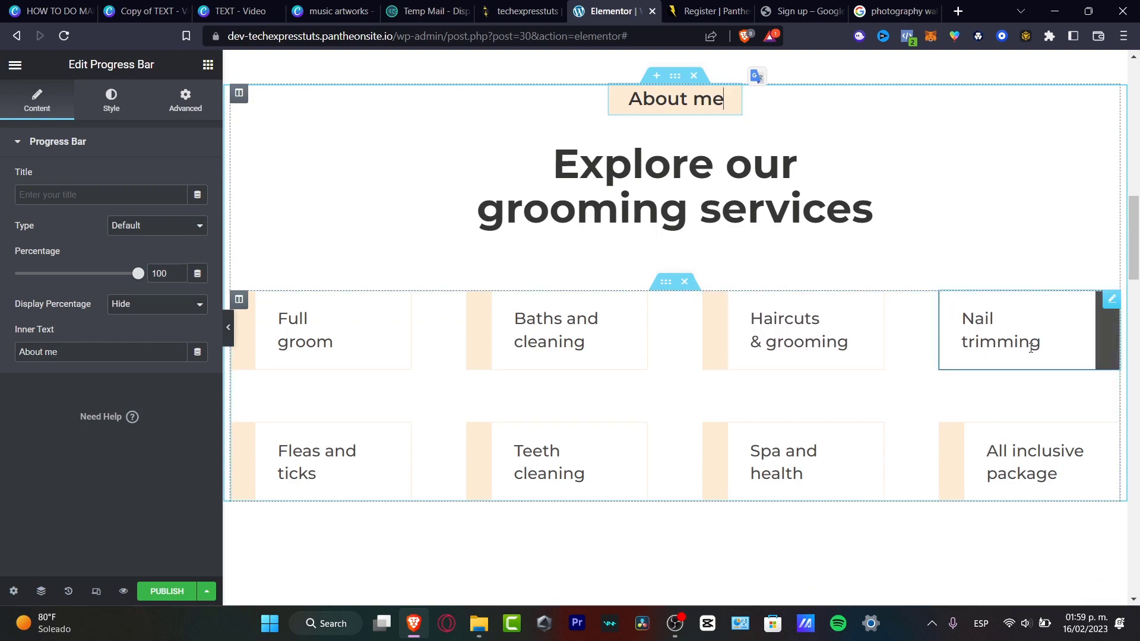
pyautogui.scroll(-5, 1010, 339)
pyautogui.scroll(-15, 1002, 363)
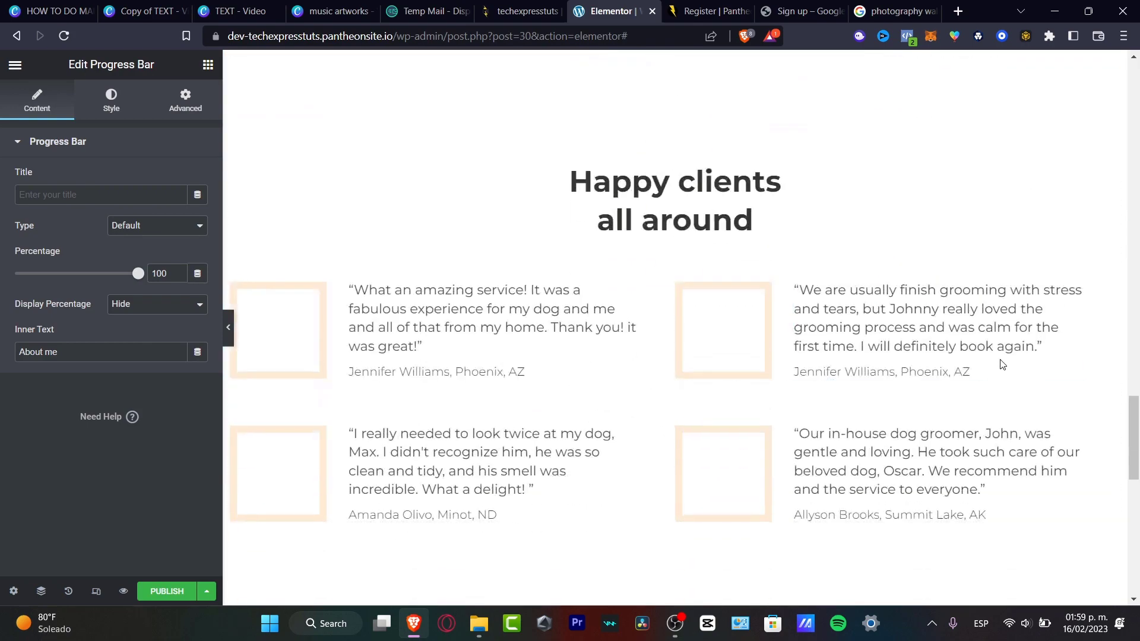
pyautogui.scroll(-2, 1000, 360)
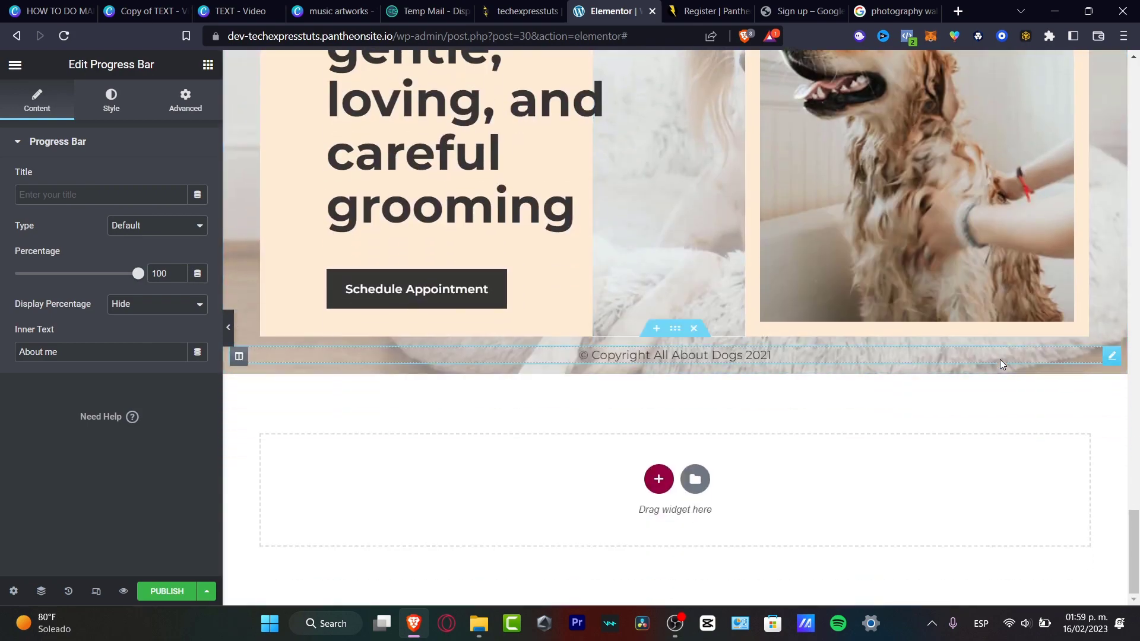
pyautogui.scroll(10, 1000, 360)
pyautogui.scroll(15, 1001, 364)
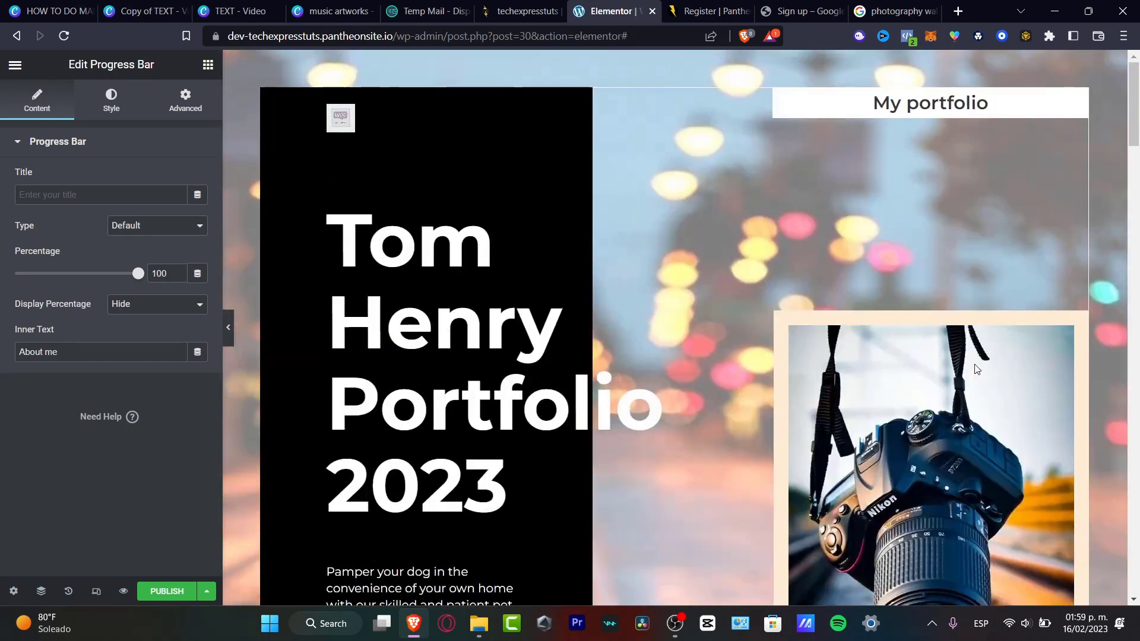
pyautogui.click(17, 65)
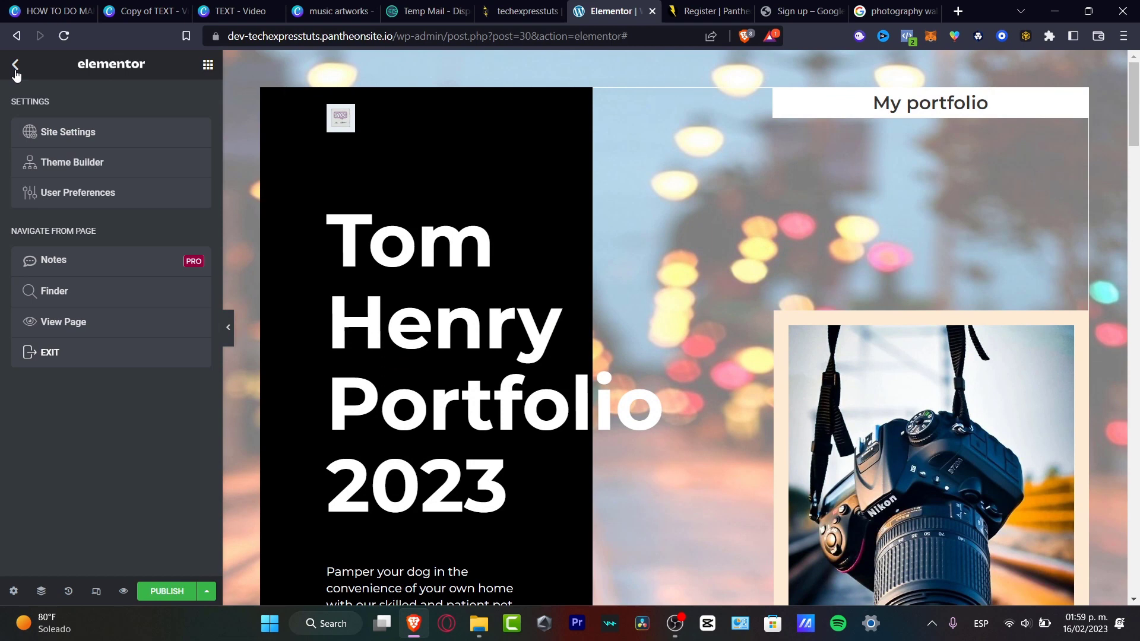
# Step: Publish the landing page and review it, including the Schedule An Appointment button
pyautogui.click(16, 66)
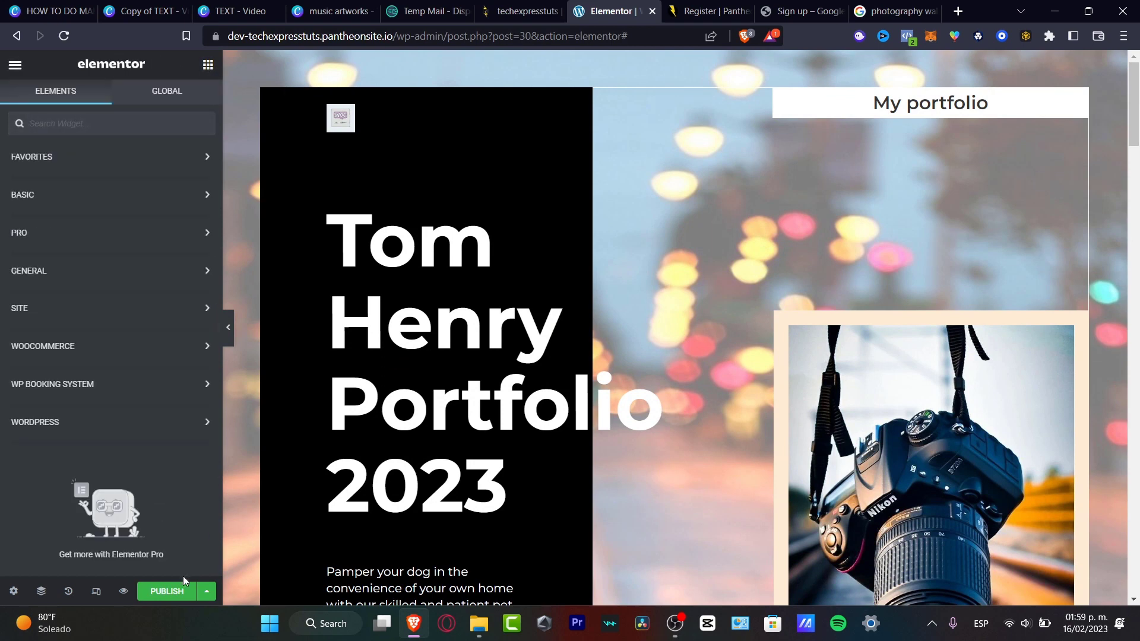
pyautogui.click(185, 593)
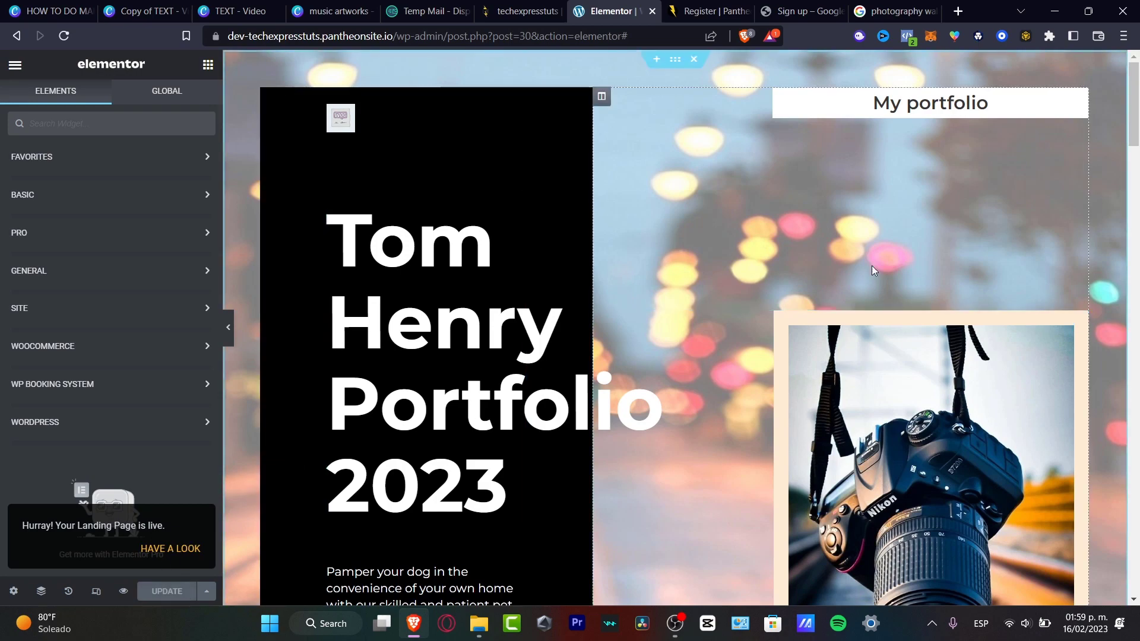
pyautogui.scroll(-3, 904, 338)
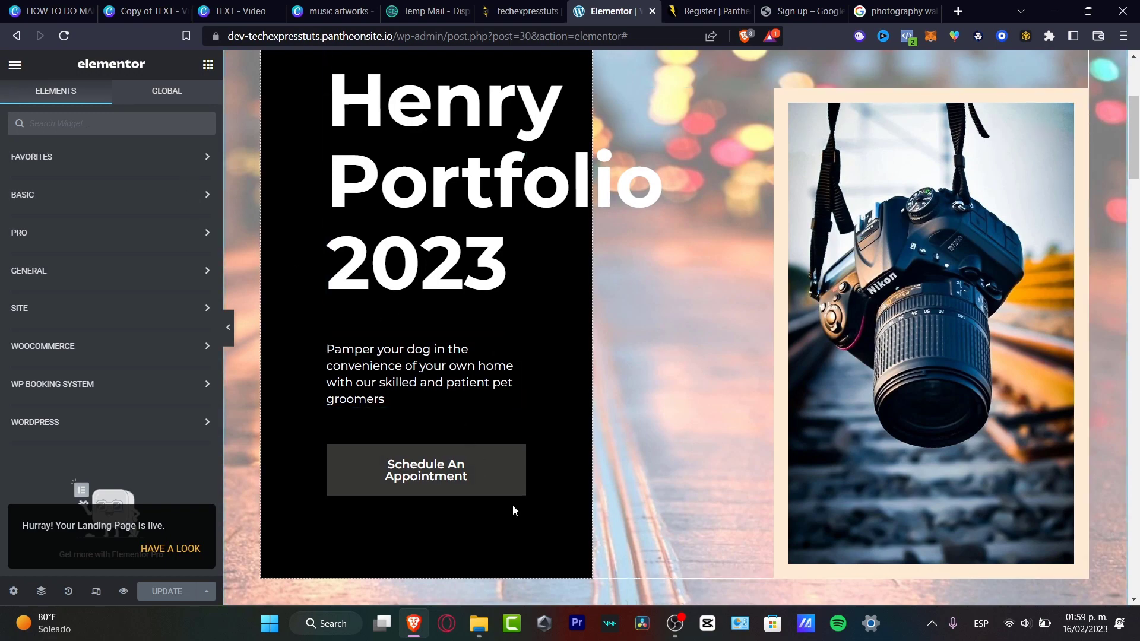
pyautogui.click(434, 468)
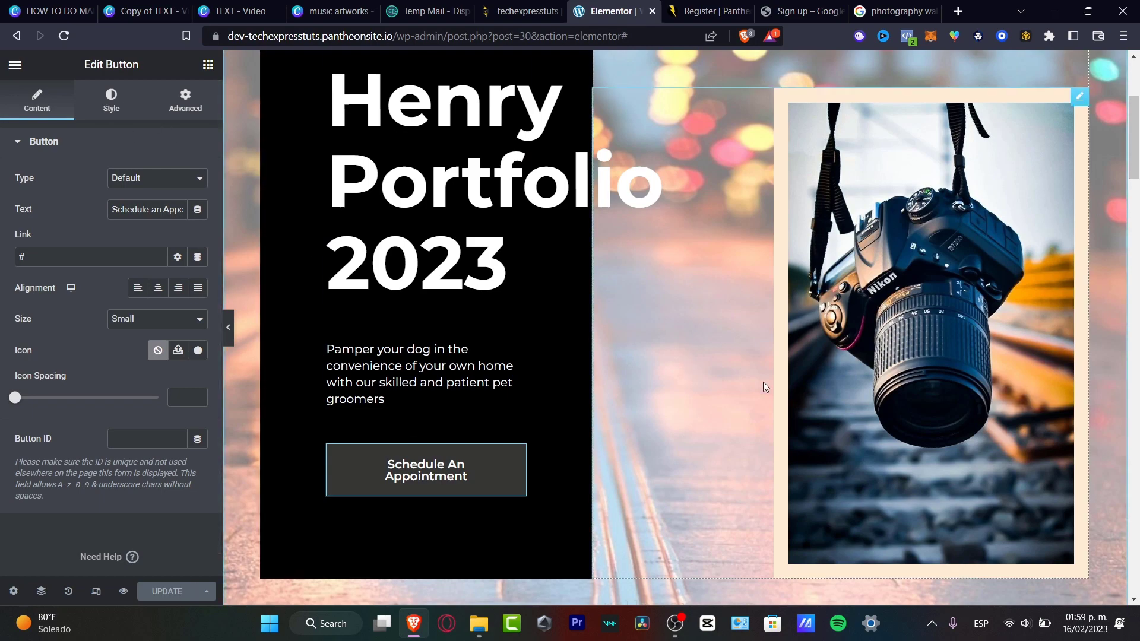
pyautogui.scroll(-8, 764, 382)
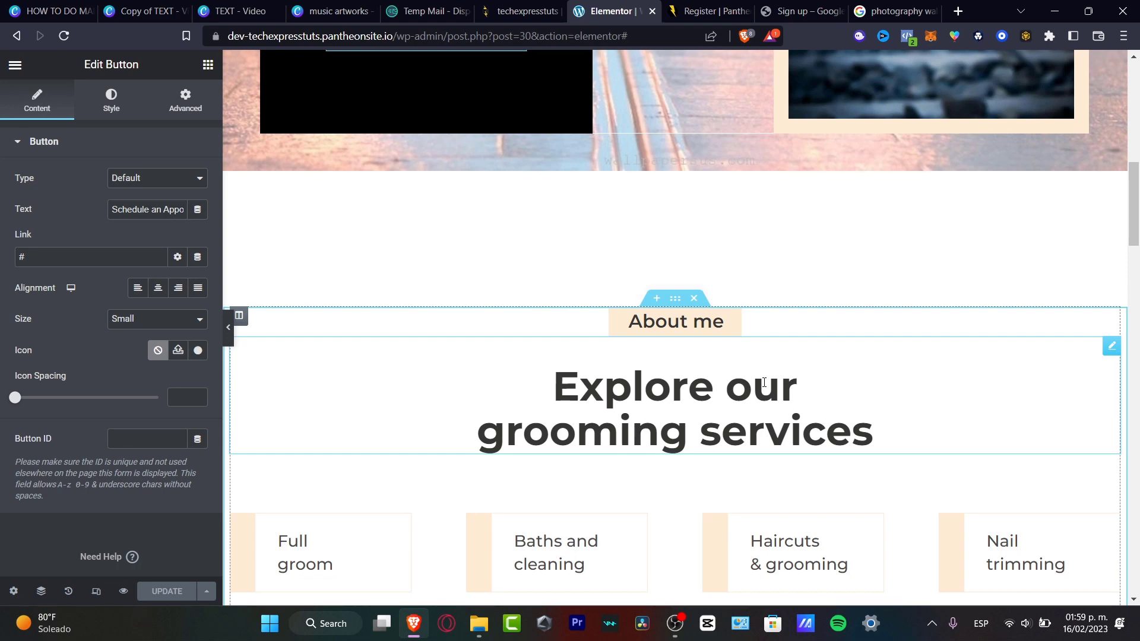
pyautogui.scroll(8, 1135, 234)
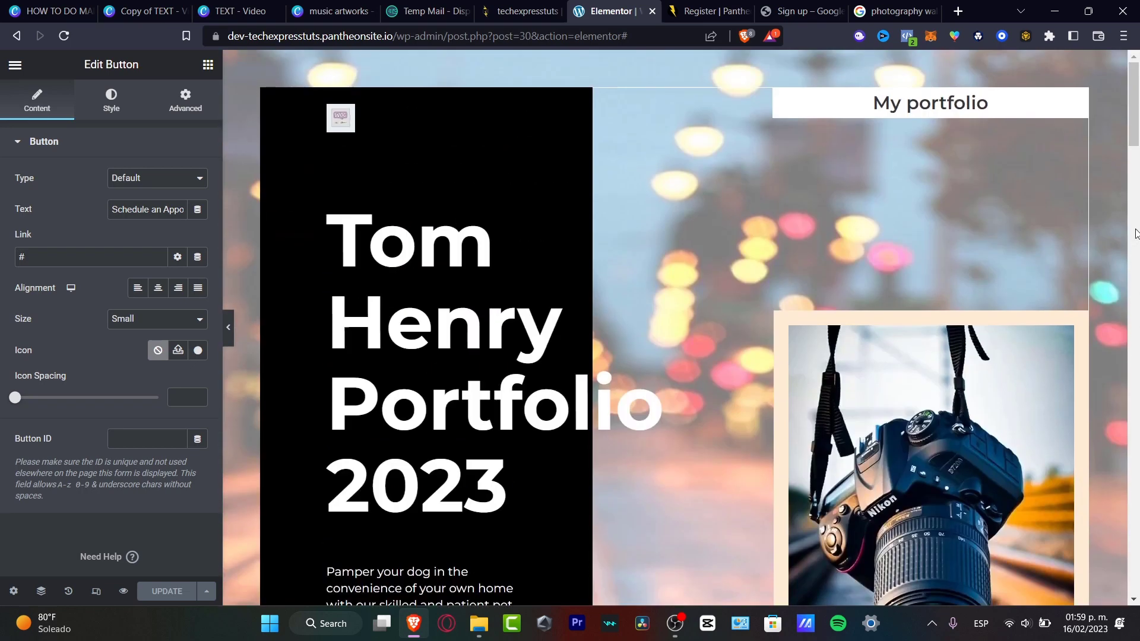